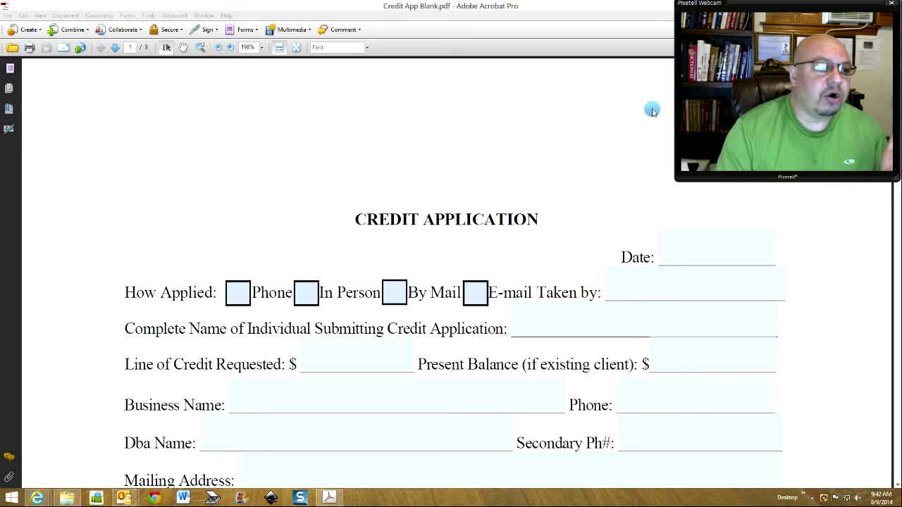
{"action": "left_click", "coordinate": [456, 147]}
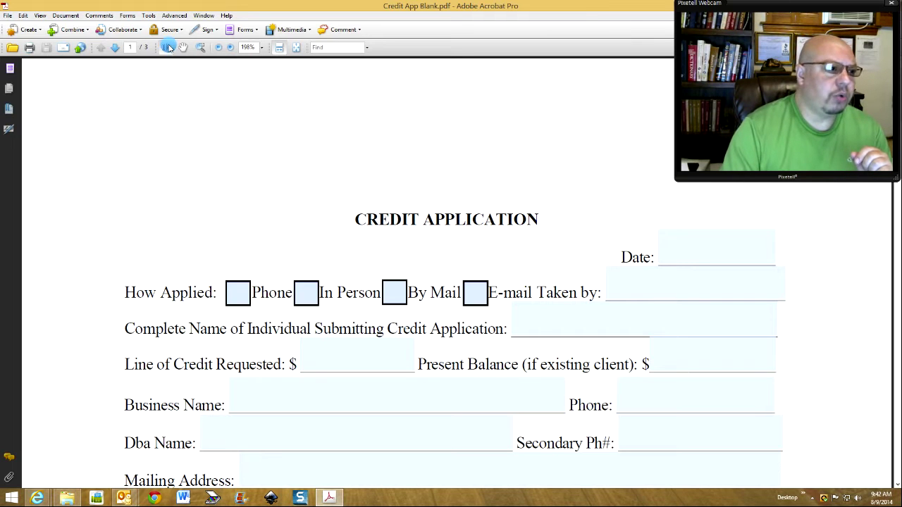
{"action": "left_click", "coordinate": [153, 16]}
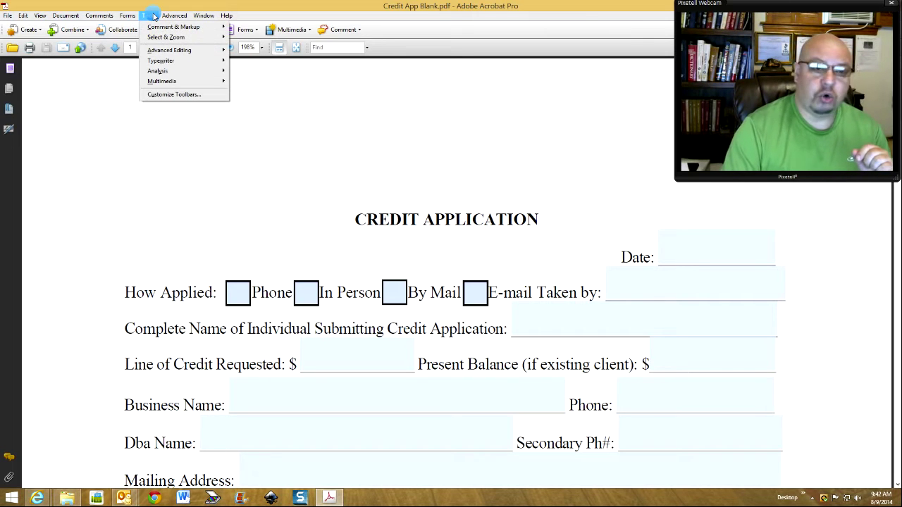
{"action": "mouse_move", "coordinate": [153, 28]}
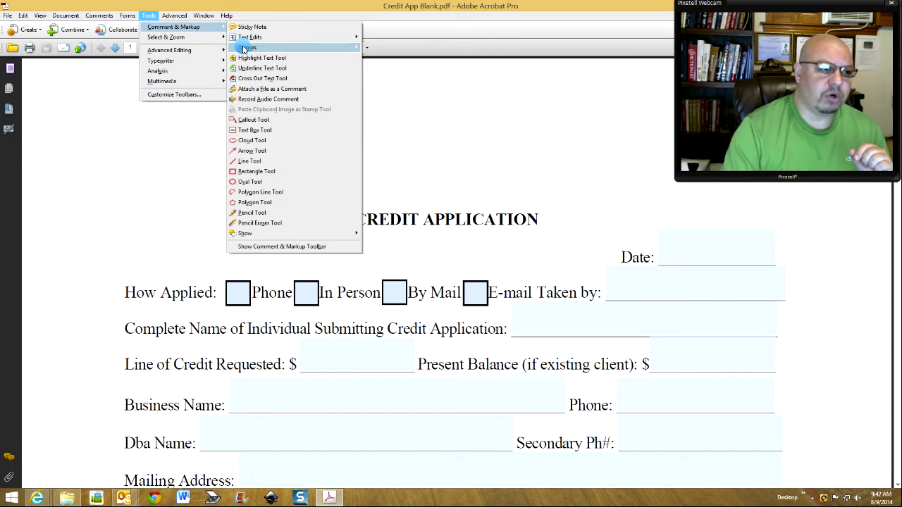
{"action": "mouse_move", "coordinate": [245, 48]}
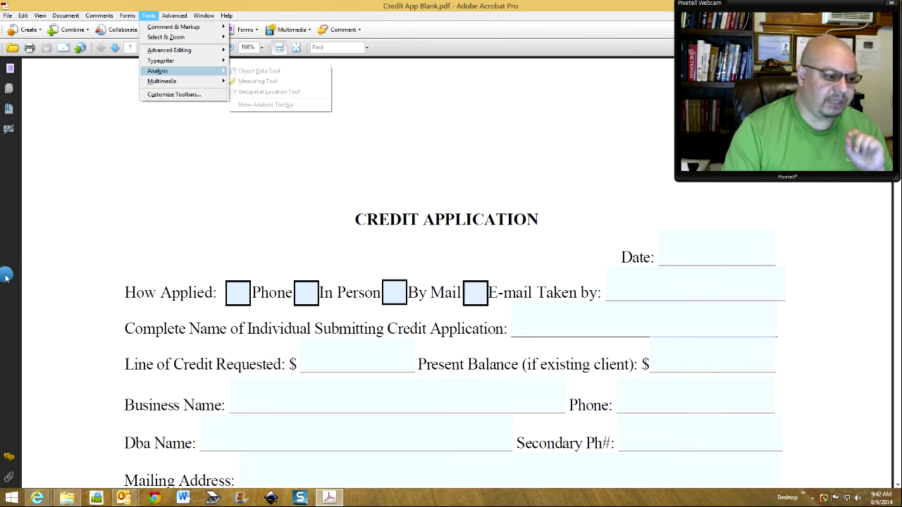
{"action": "left_click", "coordinate": [208, 239]}
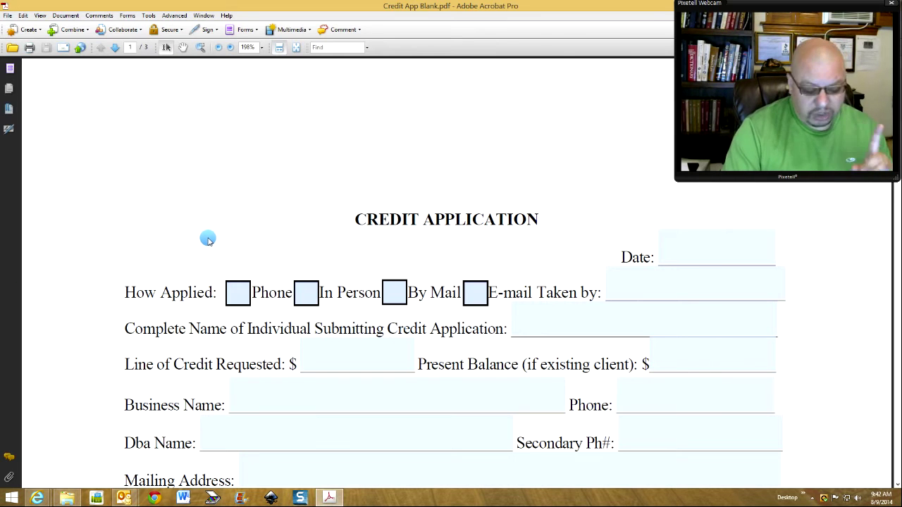
- Switch to the Lions and Associates website in Internet Explorer and save its lion logo as a PNG in the Web folder under Pictures
{"action": "left_click", "coordinate": [39, 500]}
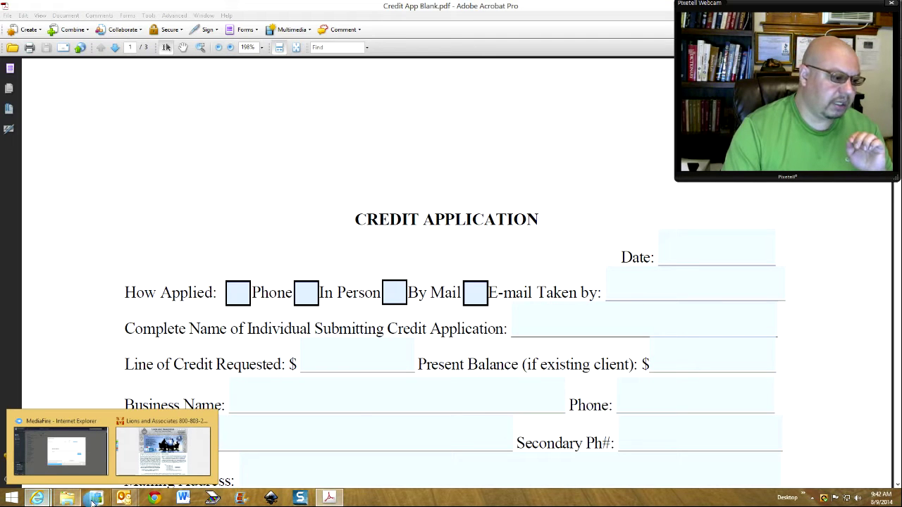
{"action": "left_click", "coordinate": [163, 463]}
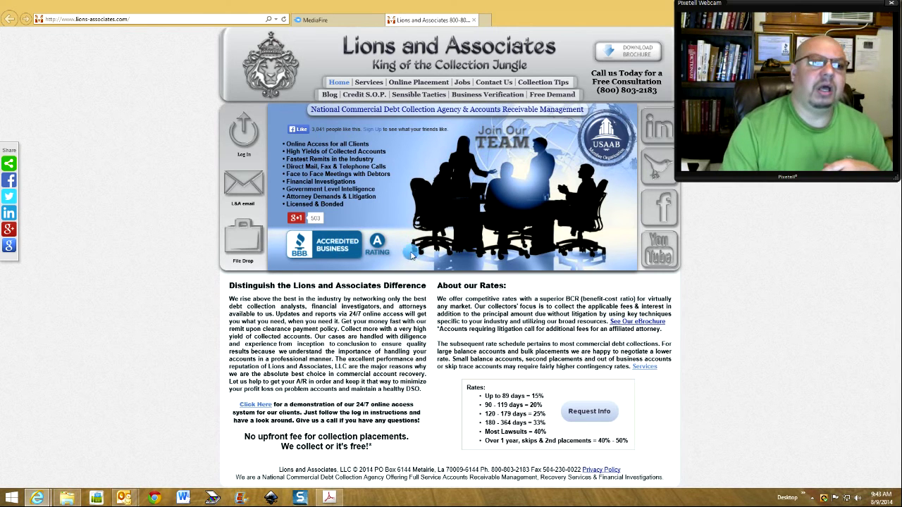
{"action": "right_click", "coordinate": [270, 82]}
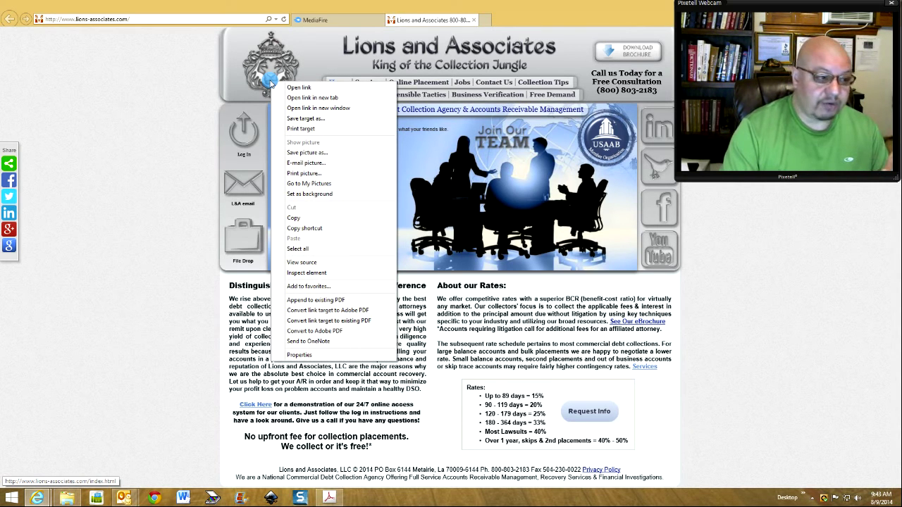
{"action": "left_click", "coordinate": [293, 153]}
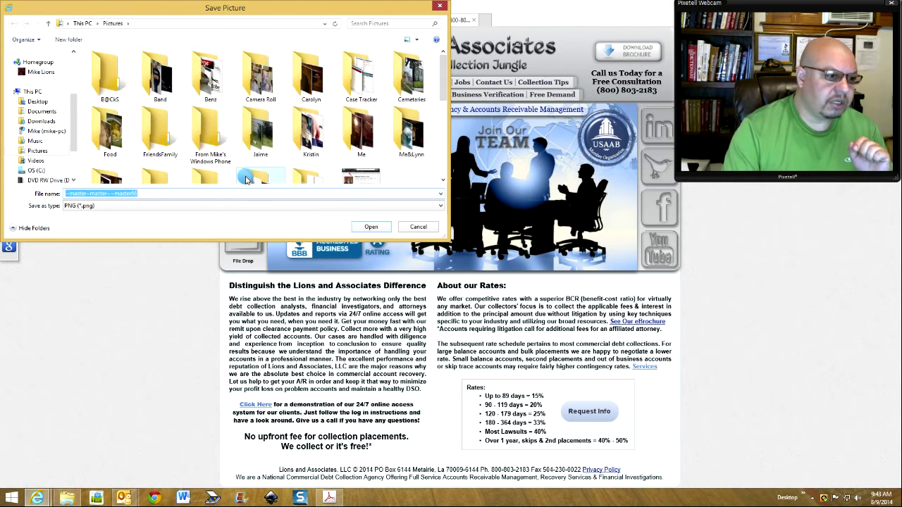
{"action": "scroll", "coordinate": [255, 169], "scroll_direction": "down", "scroll_amount": 1}
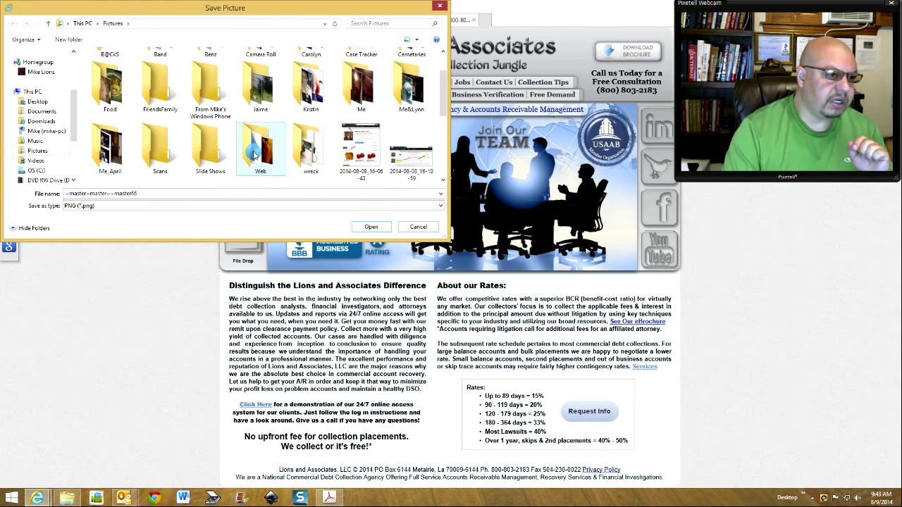
{"action": "double_click", "coordinate": [256, 156]}
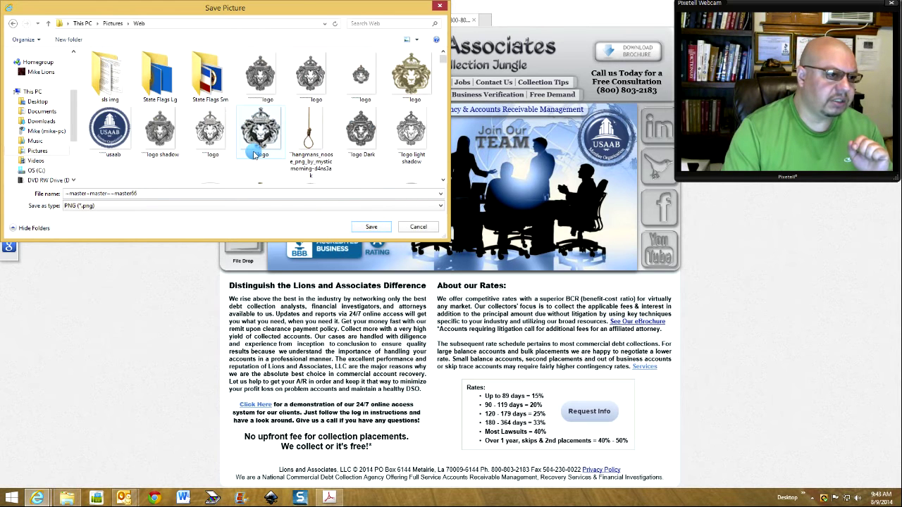
{"action": "left_click", "coordinate": [372, 226]}
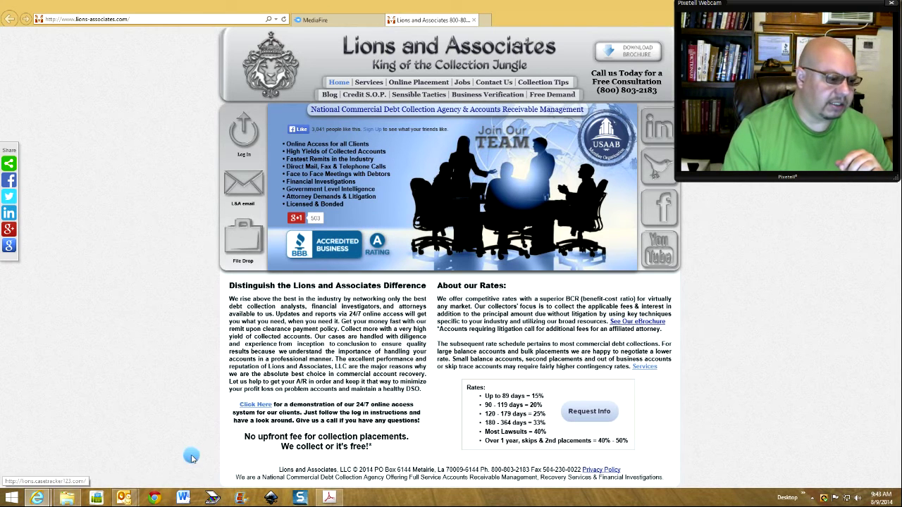
- Return to Credit App Blank.pdf in Adobe Acrobat Pro, start creating a custom stamp, and browse to the Web folder under Pictures
{"action": "left_click", "coordinate": [329, 498]}
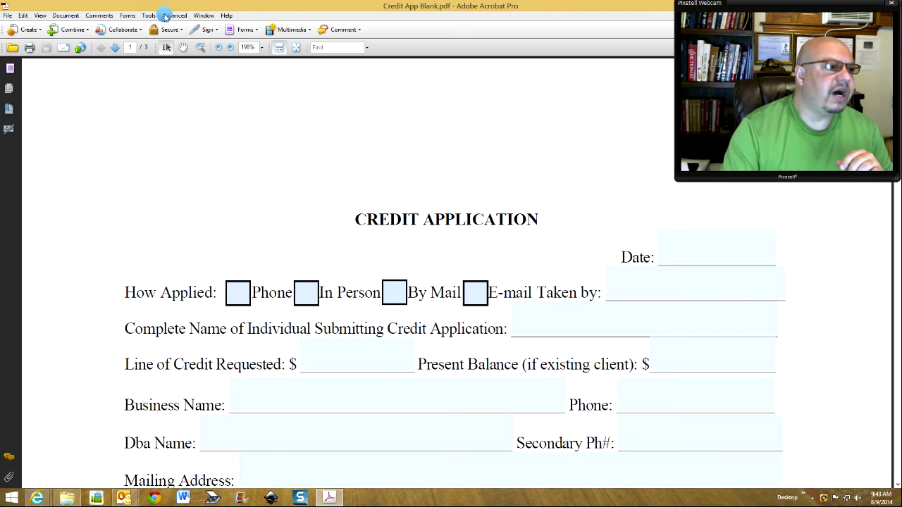
{"action": "left_click", "coordinate": [151, 16]}
{"action": "mouse_move", "coordinate": [158, 27]}
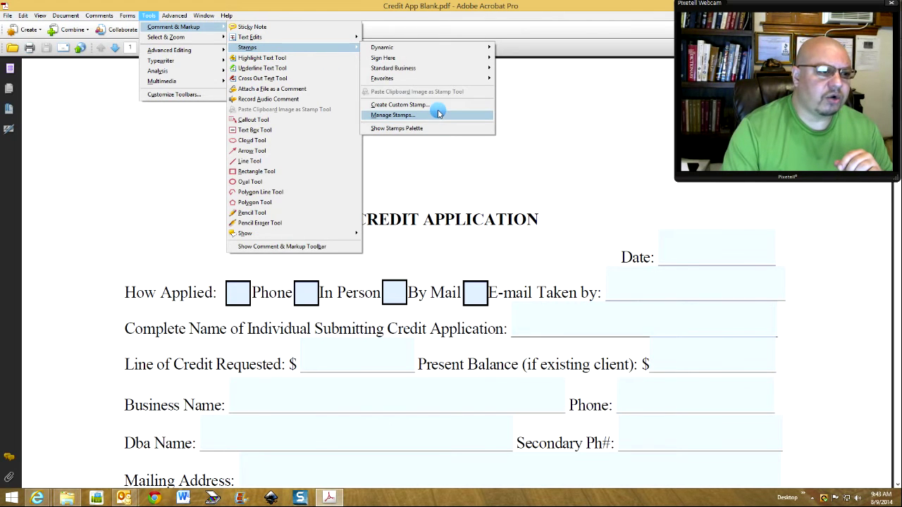
{"action": "left_click", "coordinate": [440, 104]}
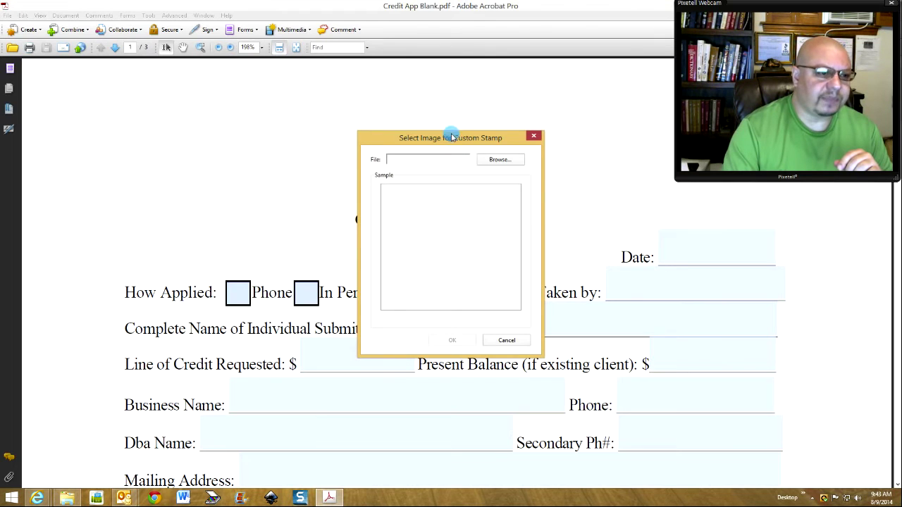
{"action": "left_click", "coordinate": [498, 161]}
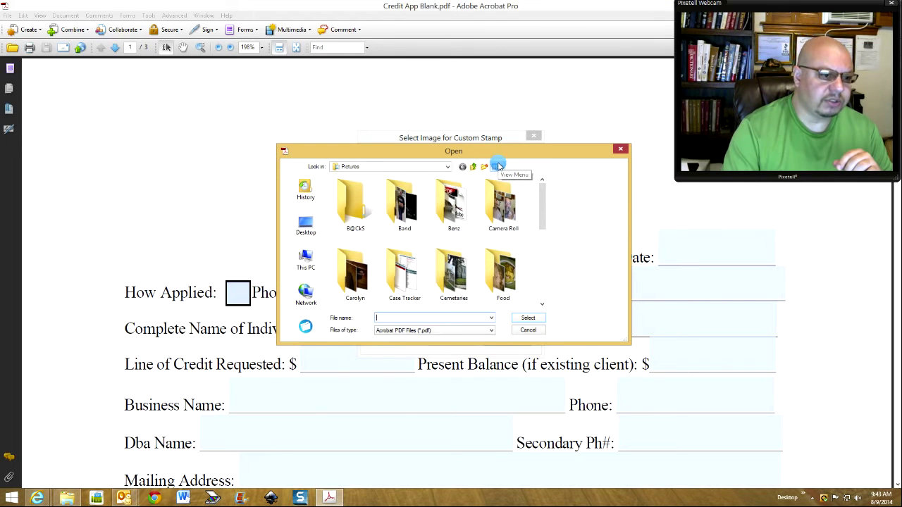
{"action": "left_click", "coordinate": [542, 212]}
{"action": "left_click_drag", "start_coordinate": [542, 211], "coordinate": [474, 288]}
{"action": "double_click", "coordinate": [413, 286]}
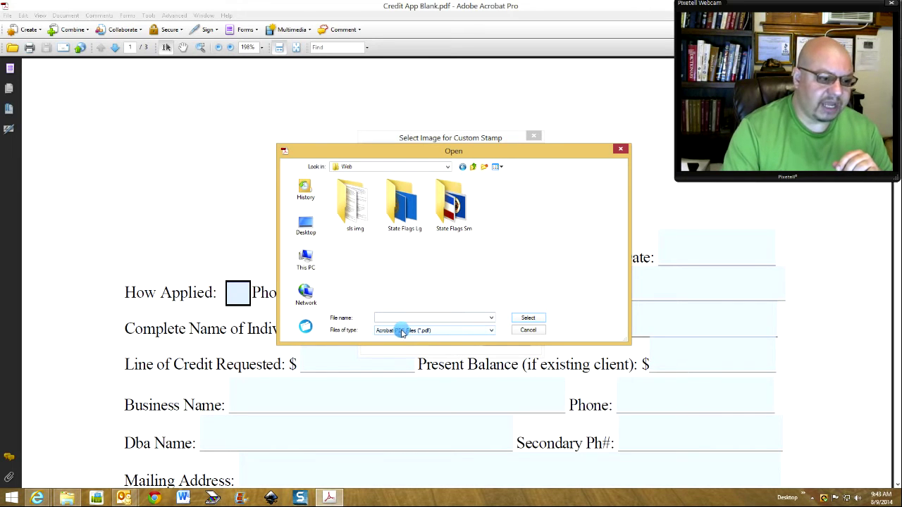
- Show PNG files and choose the light grey lion head logo as the image for the custom stamp
{"action": "left_click", "coordinate": [433, 331]}
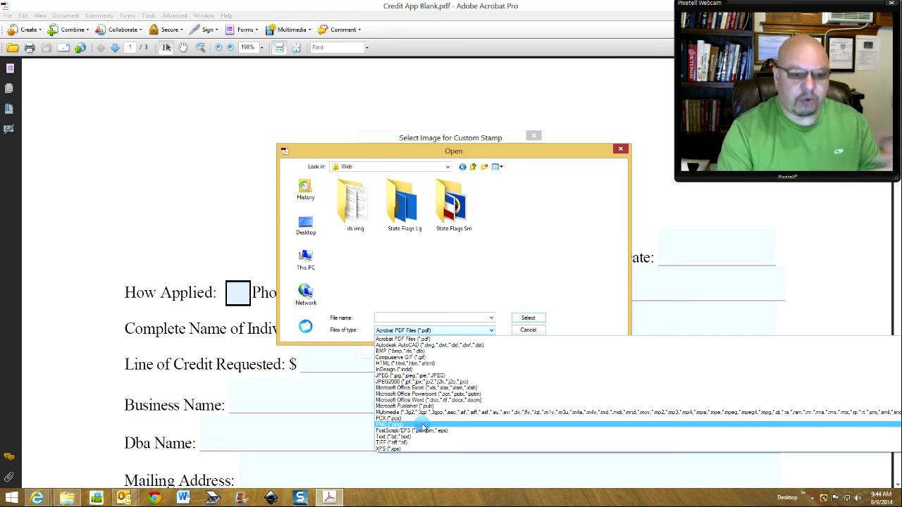
{"action": "left_click", "coordinate": [421, 425]}
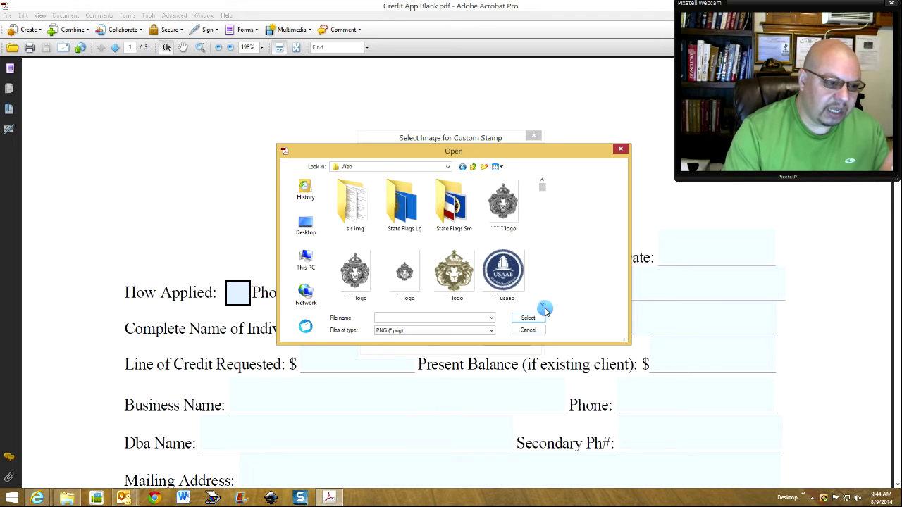
{"action": "scroll", "coordinate": [543, 303], "scroll_direction": "down", "scroll_amount": 1}
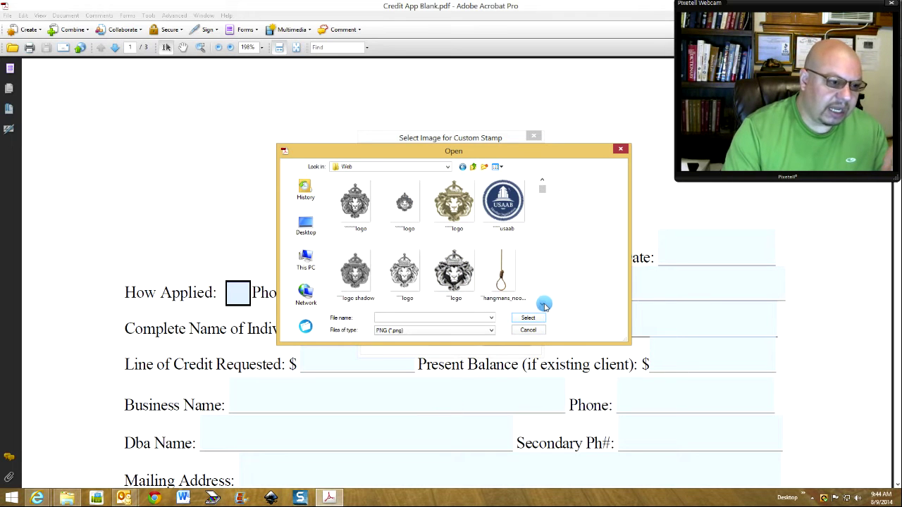
{"action": "left_click", "coordinate": [406, 279]}
{"action": "double_click", "coordinate": [406, 279]}
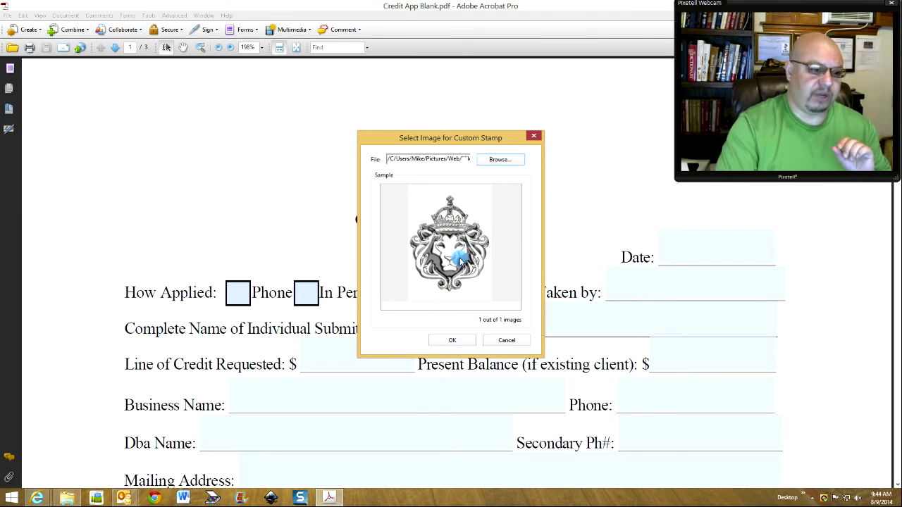
{"action": "left_click", "coordinate": [452, 340]}
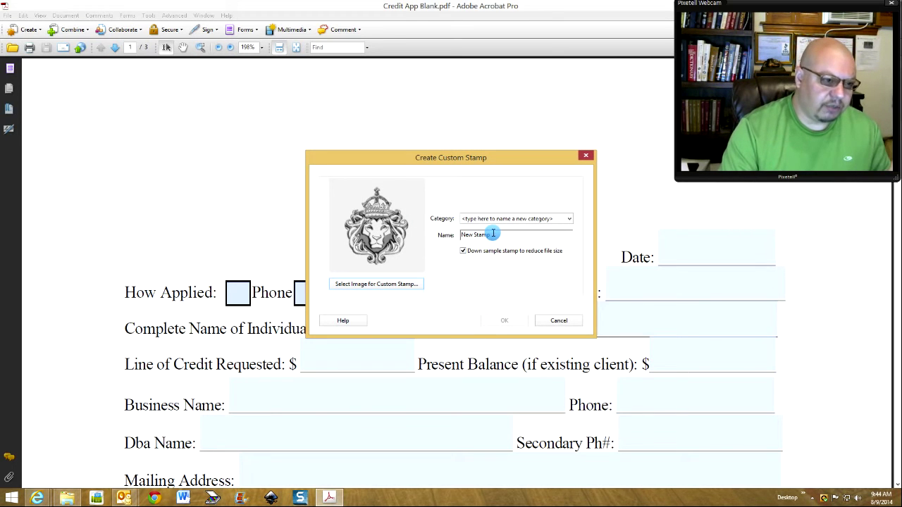
- Name the new custom stamp Lions Logo
{"action": "left_click_drag", "start_coordinate": [494, 238], "coordinate": [449, 238]}
{"action": "type", "text": "Lions Logo"}
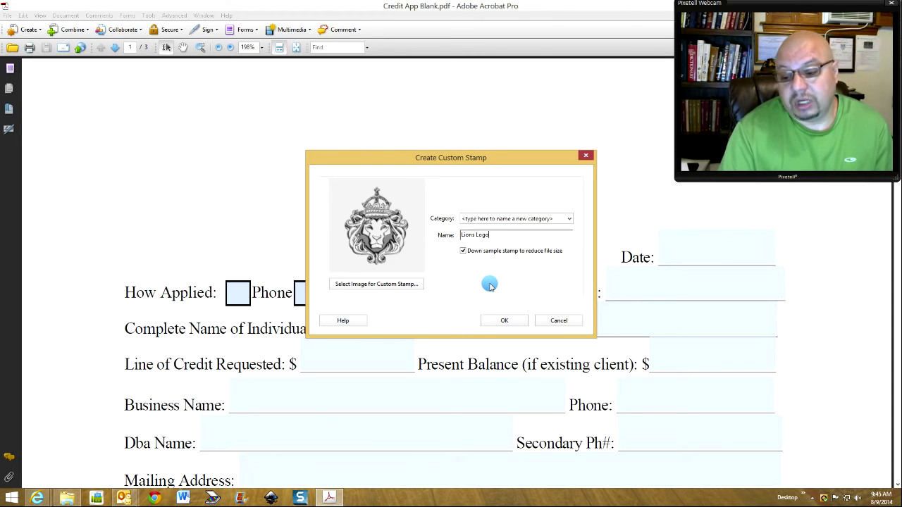
{"action": "left_click", "coordinate": [502, 321]}
{"action": "left_click", "coordinate": [566, 271]}
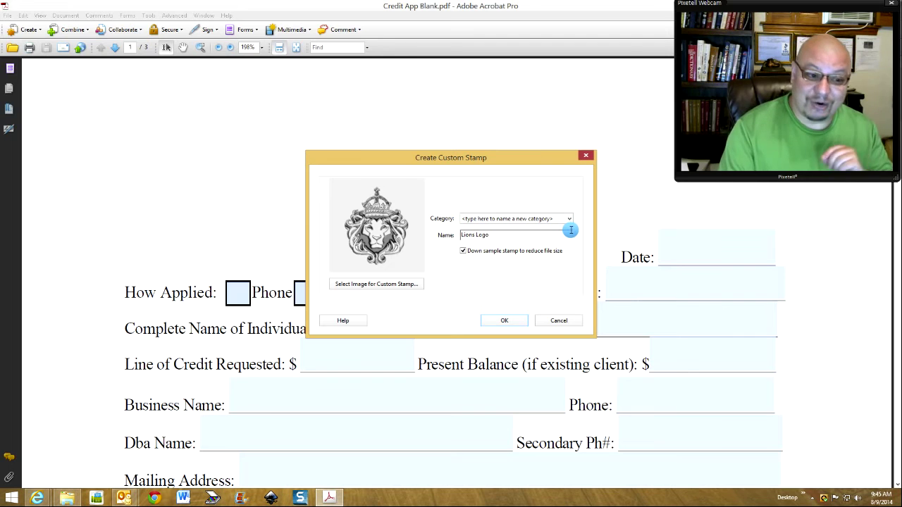
- Assign the custom stamp to the Dynamic category and create it
{"action": "left_click", "coordinate": [570, 219]}
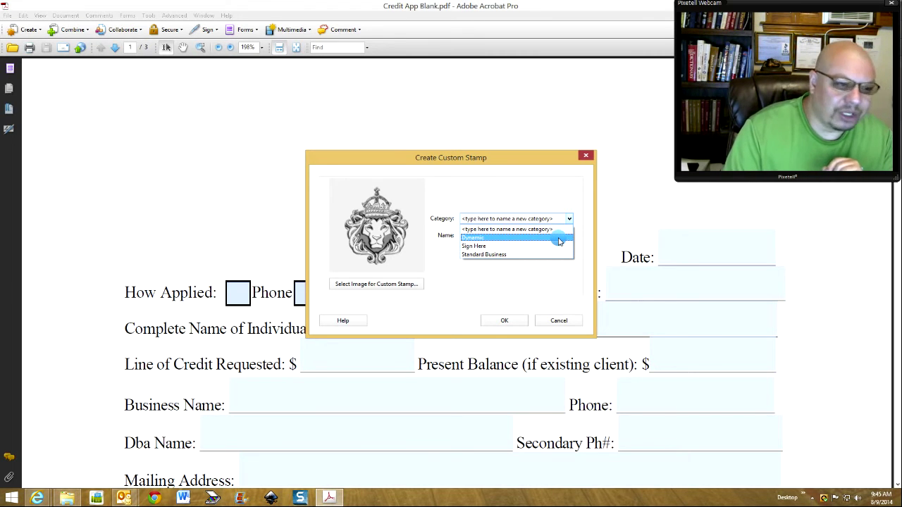
{"action": "left_click", "coordinate": [558, 238]}
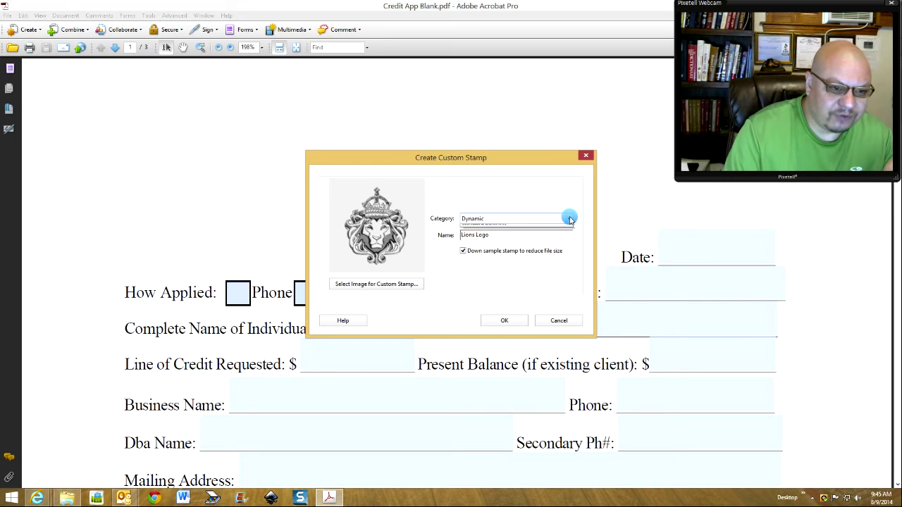
{"action": "left_click", "coordinate": [569, 219]}
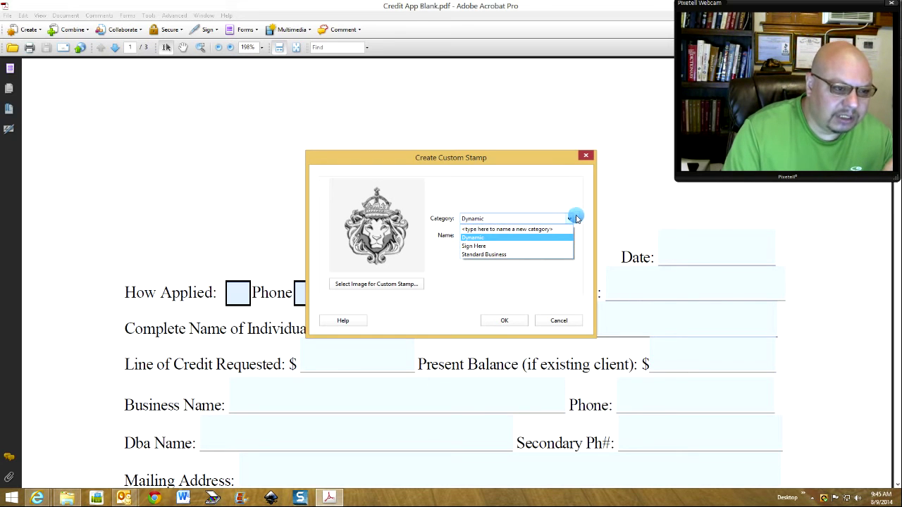
{"action": "left_click", "coordinate": [574, 212]}
{"action": "left_click", "coordinate": [506, 321]}
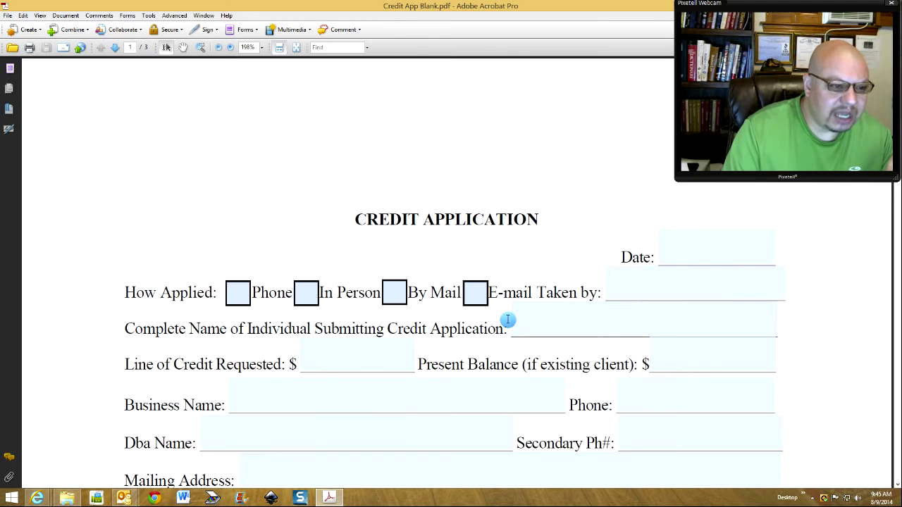
{"action": "left_click", "coordinate": [143, 15]}
{"action": "mouse_move", "coordinate": [160, 29]}
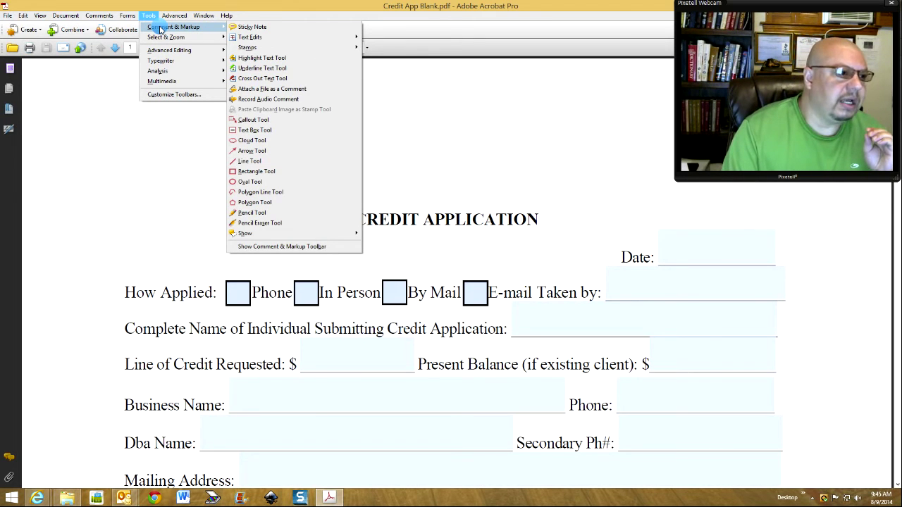
{"action": "mouse_move", "coordinate": [289, 47]}
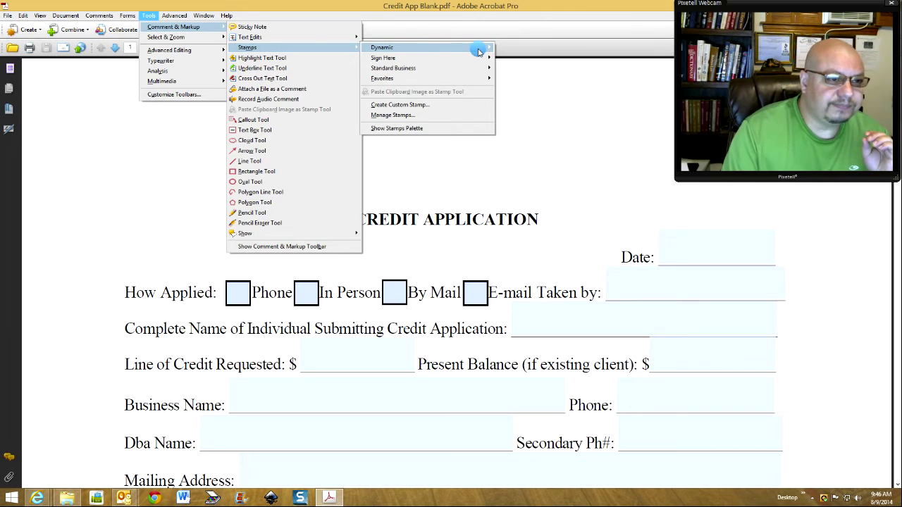
{"action": "key", "text": "Escape"}
- Place the Dynamic stamp named logo Stamp on the first page, centred over the credit application form
{"action": "left_click", "coordinate": [149, 16]}
{"action": "mouse_move", "coordinate": [157, 26]}
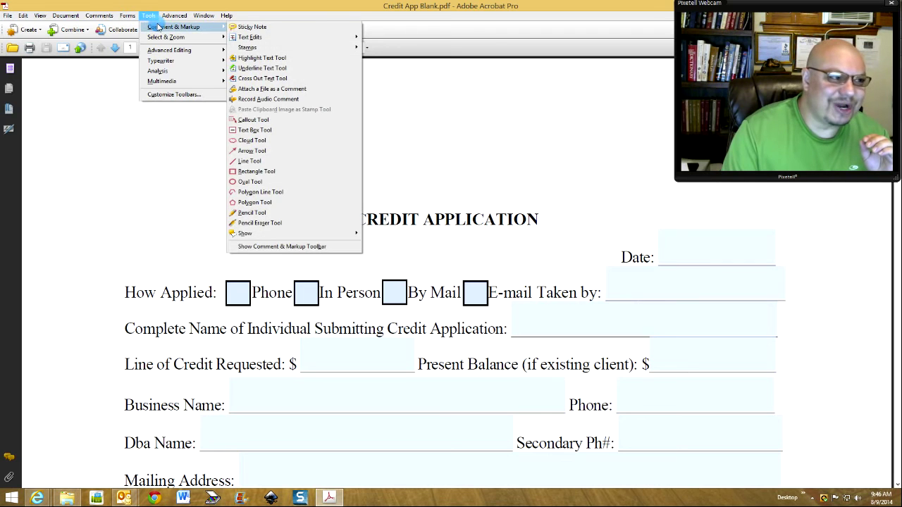
{"action": "mouse_move", "coordinate": [353, 49]}
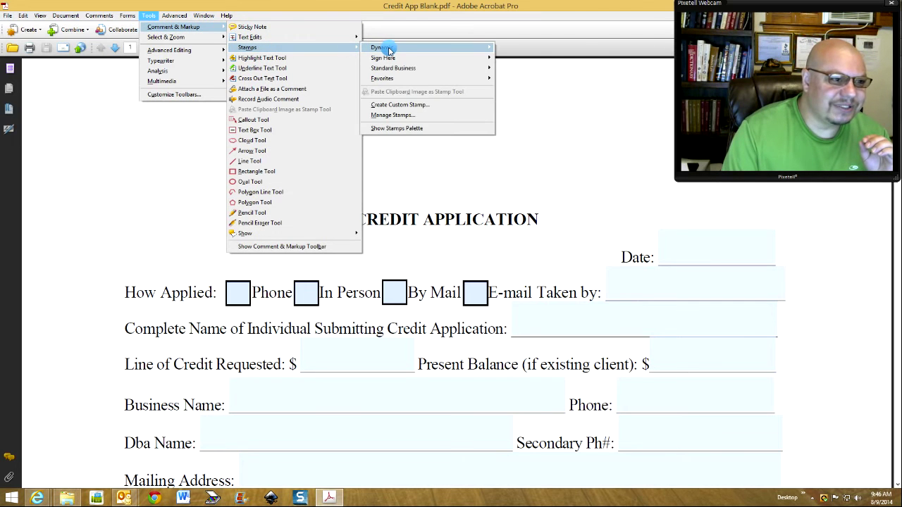
{"action": "mouse_move", "coordinate": [384, 48]}
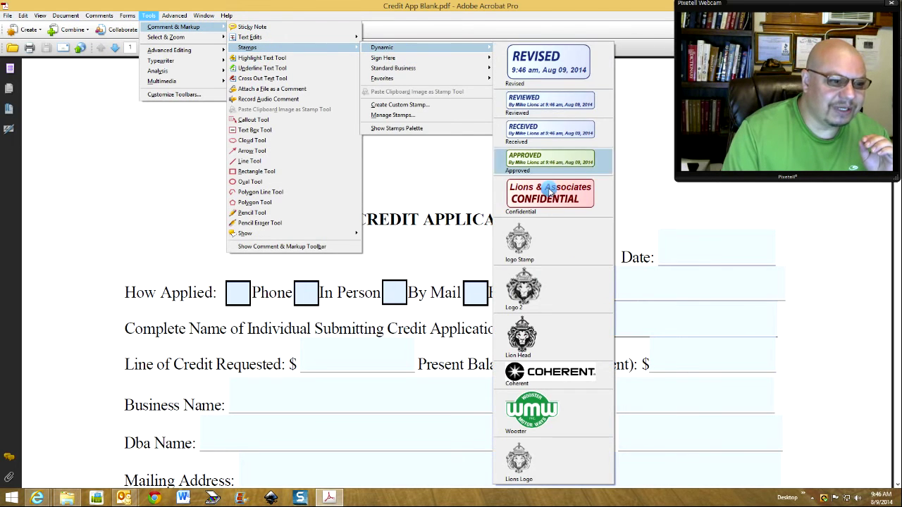
{"action": "left_click", "coordinate": [550, 240]}
{"action": "left_click", "coordinate": [550, 246]}
{"action": "left_click_drag", "start_coordinate": [495, 241], "coordinate": [433, 235]}
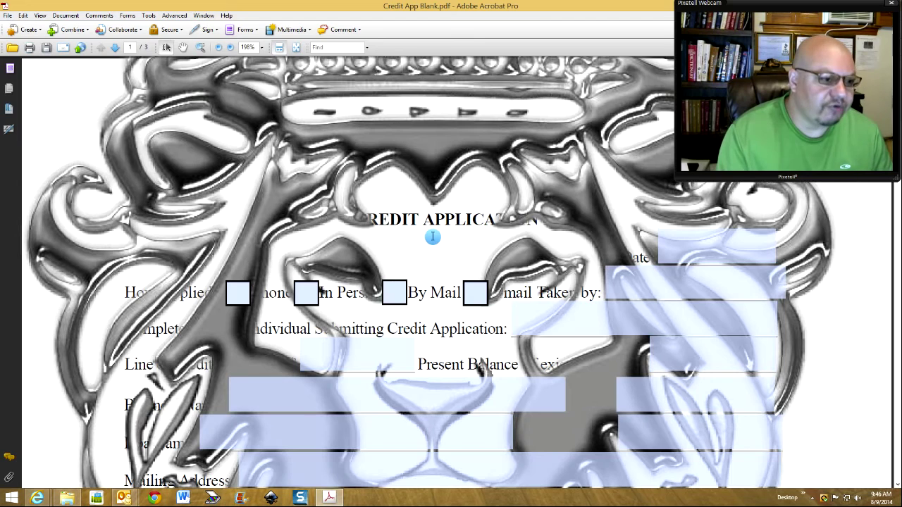
{"action": "scroll", "coordinate": [433, 237], "scroll_direction": "down", "scroll_amount": 6}
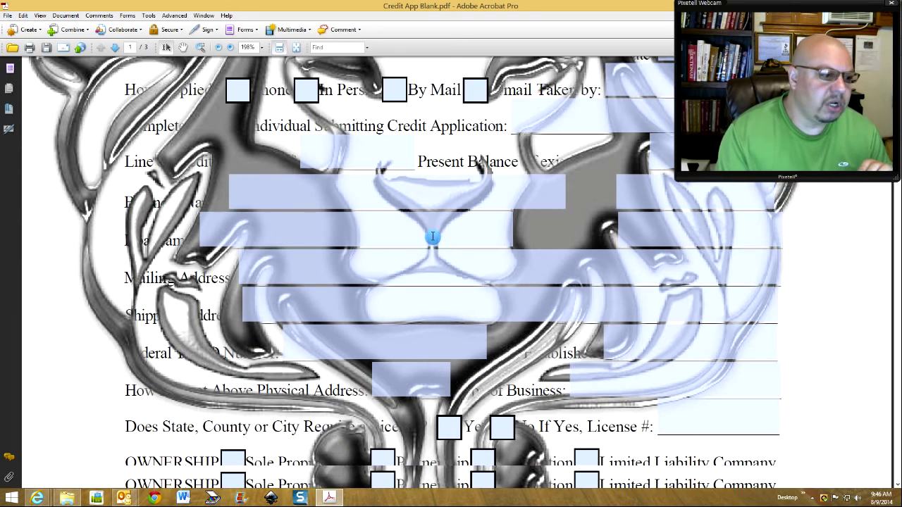
- Shrink the lion logo stamp to a small emblem and centre it above the CREDIT APPLICATION heading on the first page
{"action": "scroll", "coordinate": [433, 237], "scroll_direction": "down", "scroll_amount": 2}
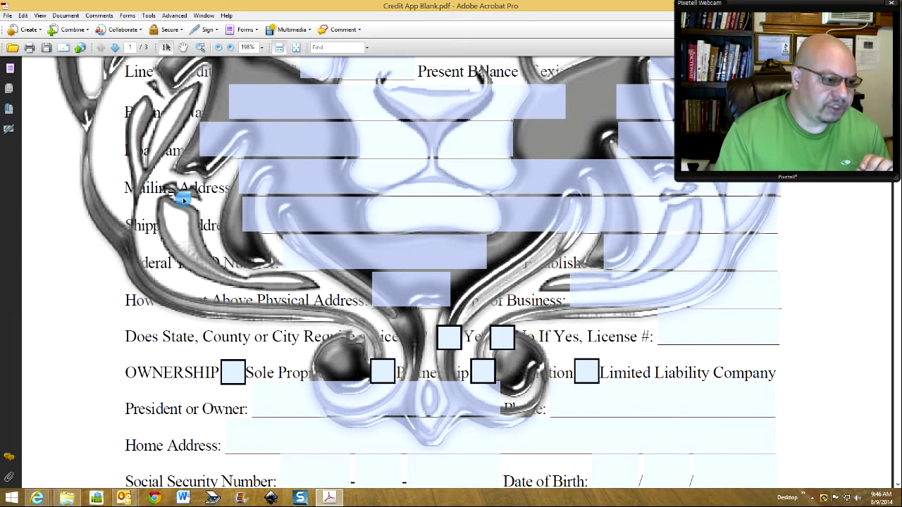
{"action": "scroll", "coordinate": [164, 242], "scroll_direction": "down", "scroll_amount": 6}
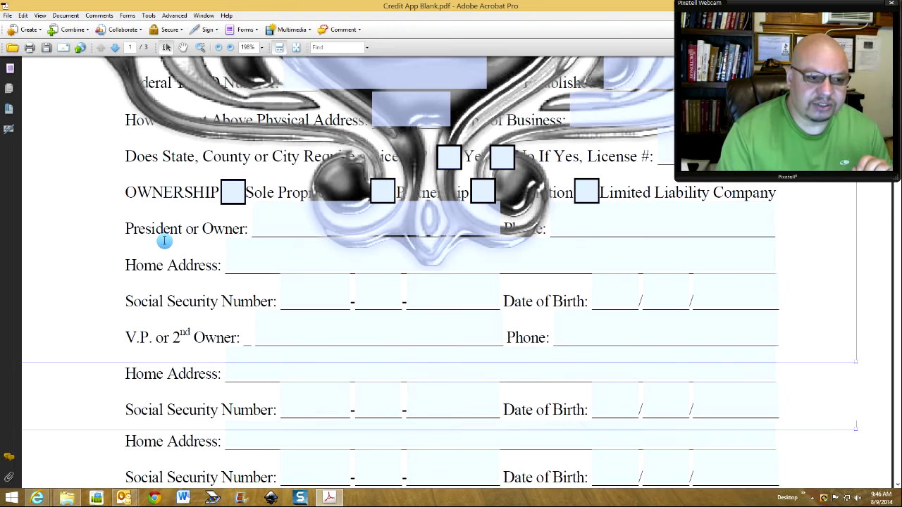
{"action": "scroll", "coordinate": [164, 241], "scroll_direction": "down", "scroll_amount": 1}
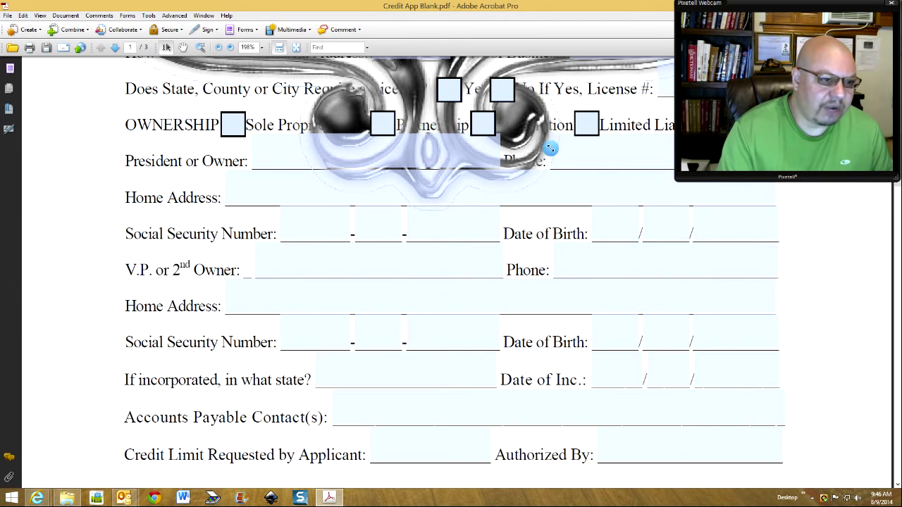
{"action": "scroll", "coordinate": [535, 166], "scroll_direction": "up", "scroll_amount": 5}
{"action": "scroll", "coordinate": [529, 173], "scroll_direction": "up", "scroll_amount": 6}
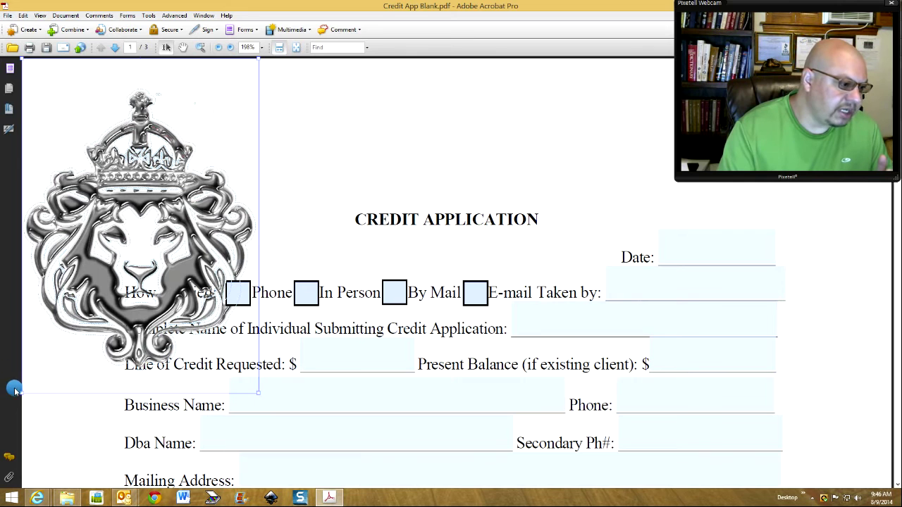
{"action": "left_click_drag", "start_coordinate": [22, 393], "coordinate": [194, 214]}
{"action": "left_click_drag", "start_coordinate": [234, 102], "coordinate": [455, 151]}
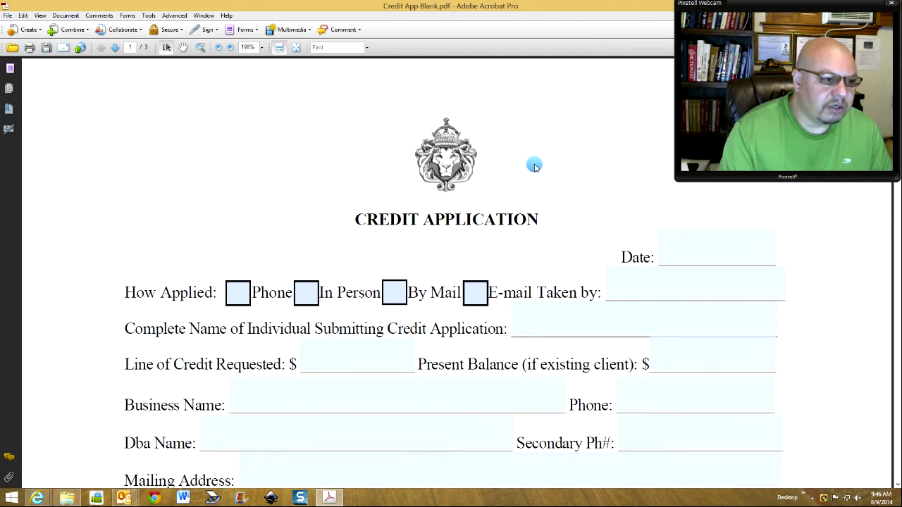
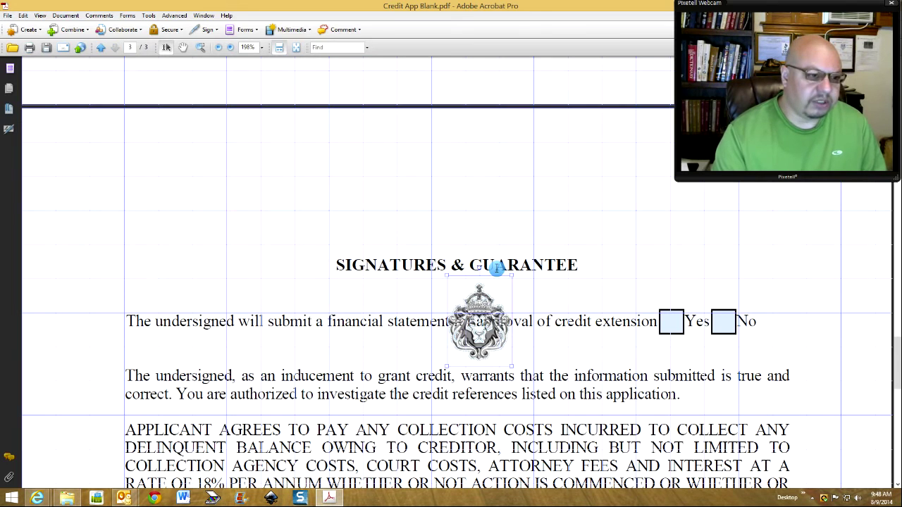
- Move the logo stamp on page 3 to the blank space centred above the SIGNATURES & GUARANTEE heading and deselect it
{"action": "left_click_drag", "start_coordinate": [480, 316], "coordinate": [446, 205]}
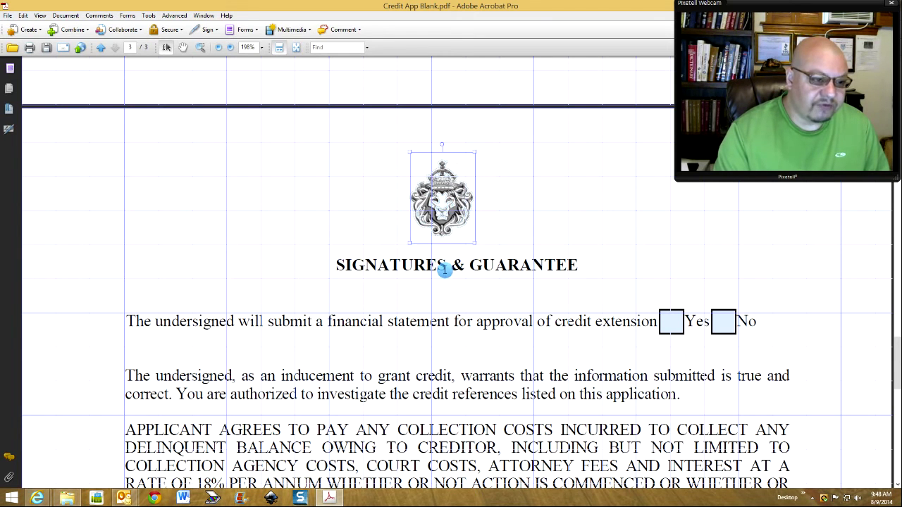
{"action": "left_click", "coordinate": [551, 205]}
- Hide the alignment grid on the document pages
{"action": "scroll", "coordinate": [536, 256], "scroll_direction": "up", "scroll_amount": 5}
{"action": "scroll", "coordinate": [536, 256], "scroll_direction": "up", "scroll_amount": 10}
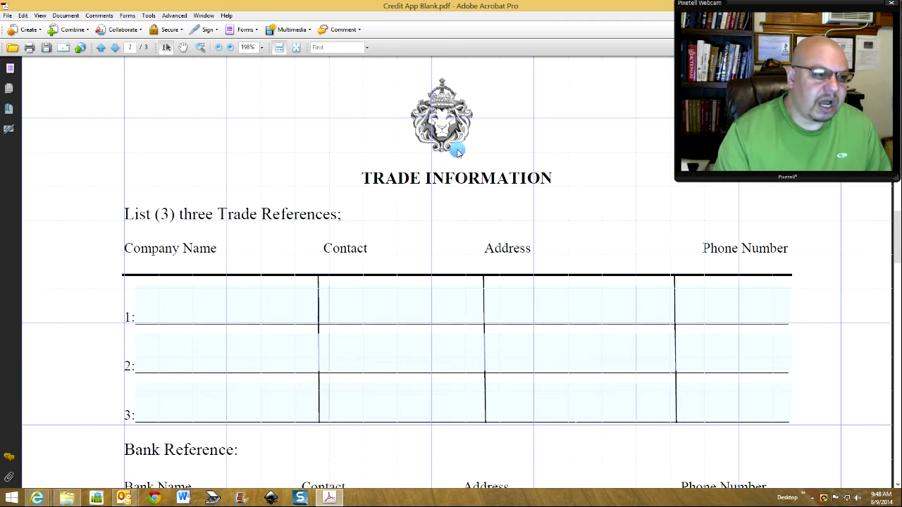
{"action": "scroll", "coordinate": [515, 232], "scroll_direction": "up", "scroll_amount": 3}
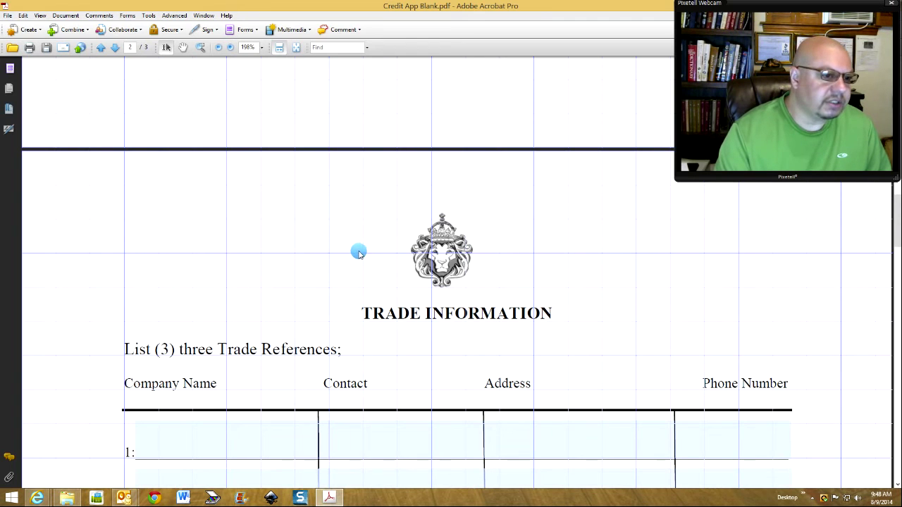
{"action": "left_click", "coordinate": [41, 16]}
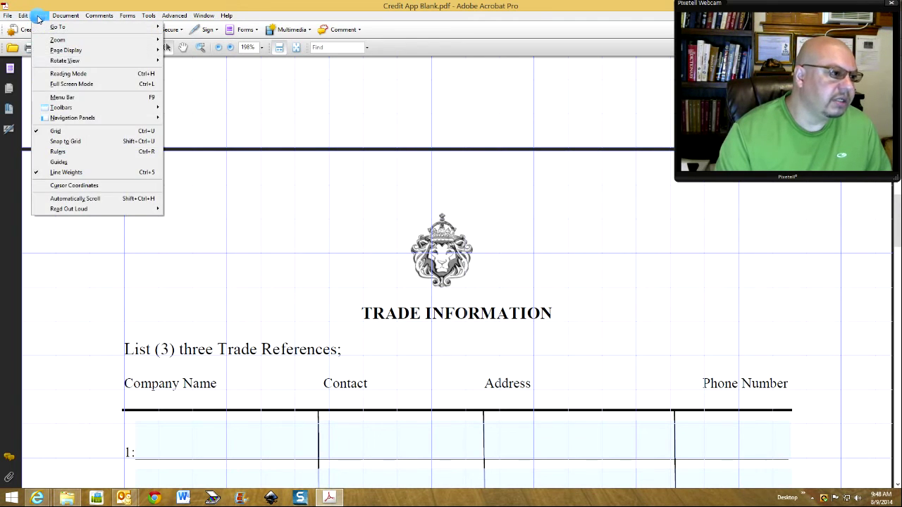
{"action": "left_click", "coordinate": [66, 131]}
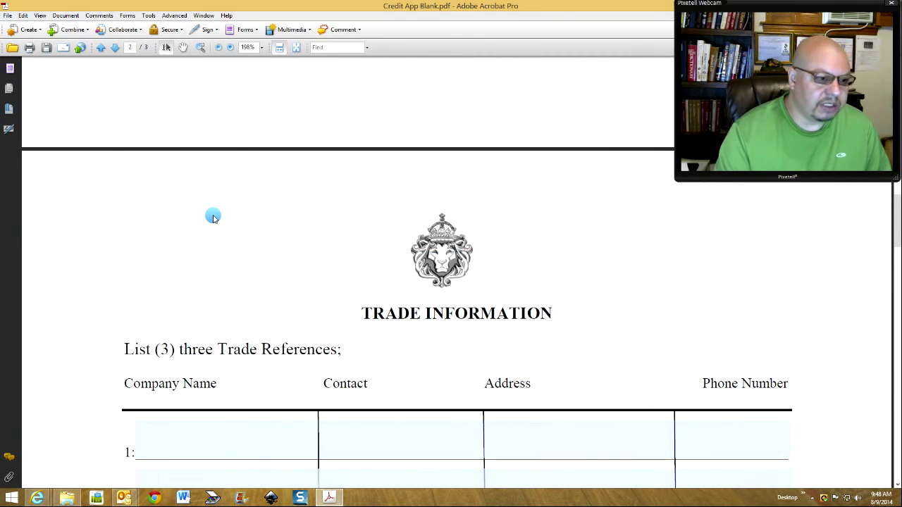
- Review the logo's position above the headings on all three pages of the credit application
{"action": "left_click", "coordinate": [447, 254]}
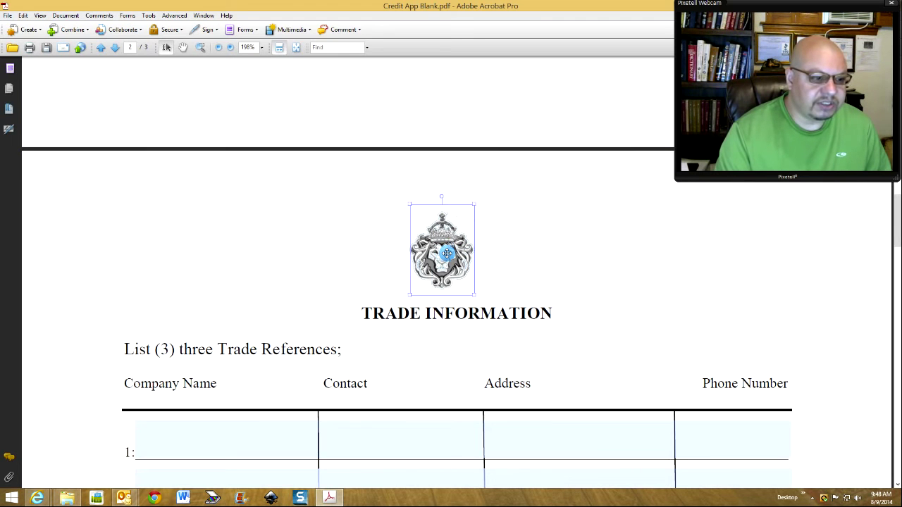
{"action": "scroll", "coordinate": [671, 282], "scroll_direction": "up", "scroll_amount": 10}
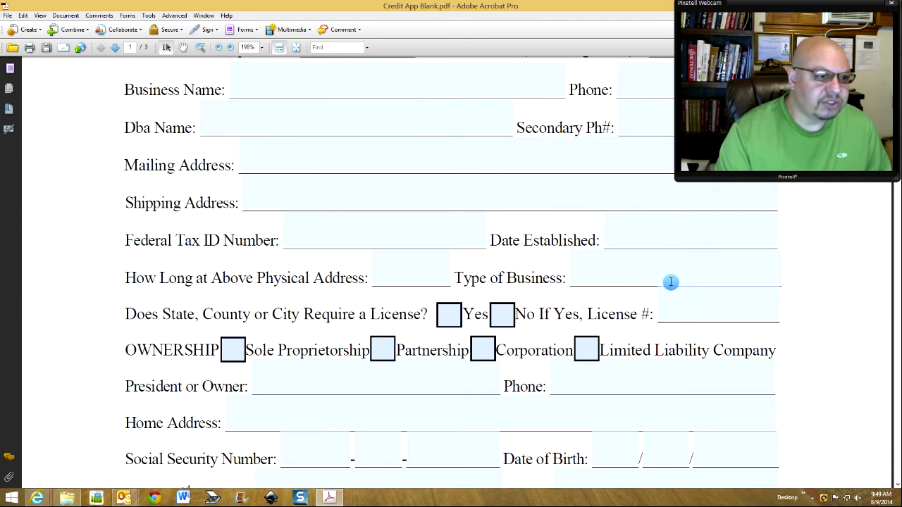
{"action": "scroll", "coordinate": [671, 282], "scroll_direction": "up", "scroll_amount": 5}
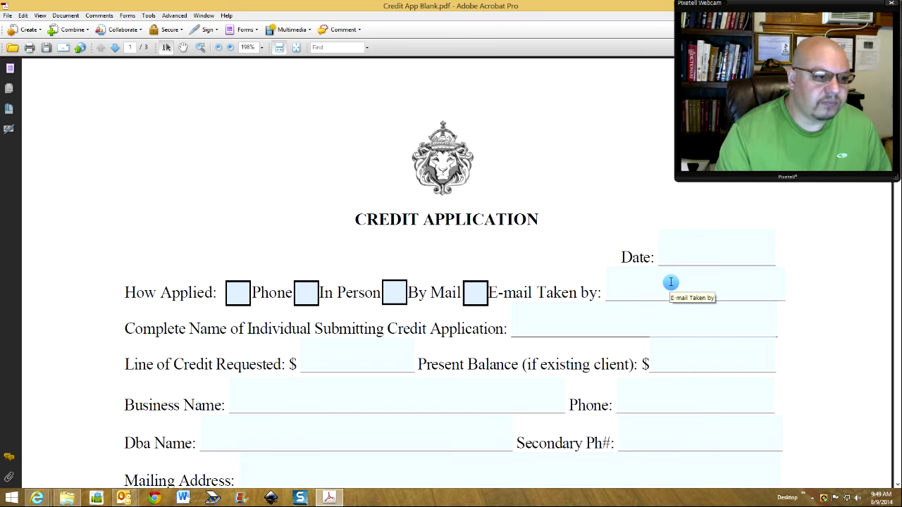
{"action": "scroll", "coordinate": [671, 282], "scroll_direction": "down", "scroll_amount": 15}
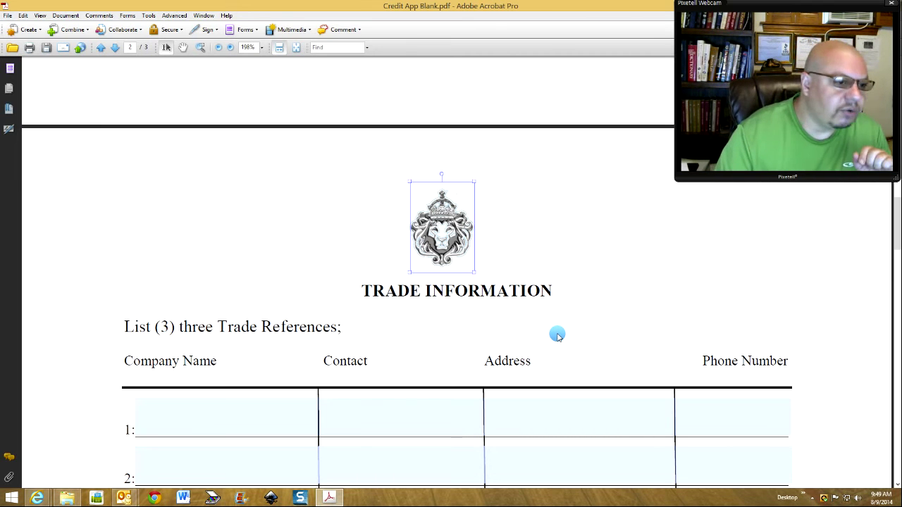
{"action": "left_click", "coordinate": [373, 303]}
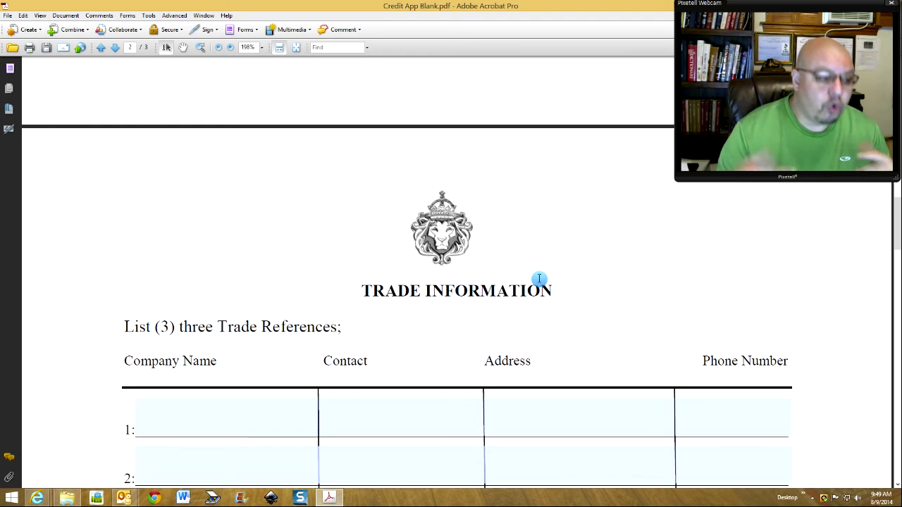
{"action": "scroll", "coordinate": [540, 279], "scroll_direction": "down", "scroll_amount": 10}
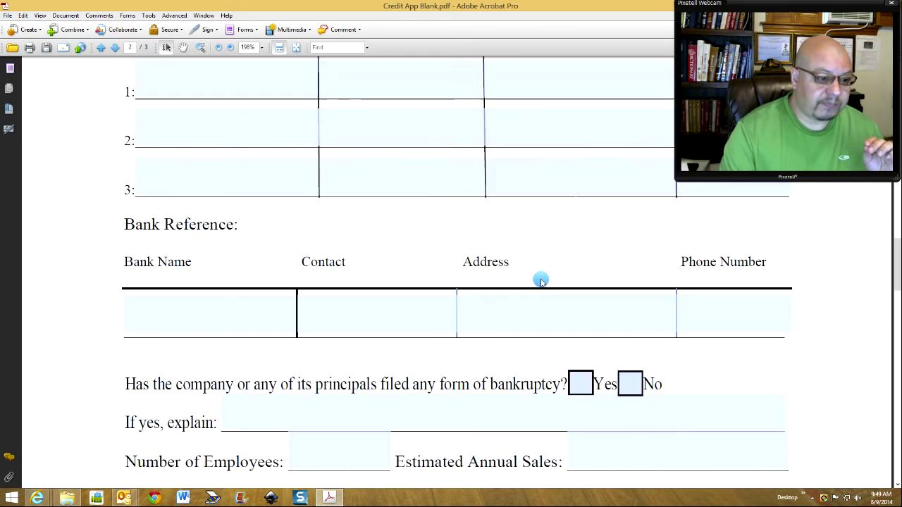
{"action": "scroll", "coordinate": [540, 279], "scroll_direction": "down", "scroll_amount": 12}
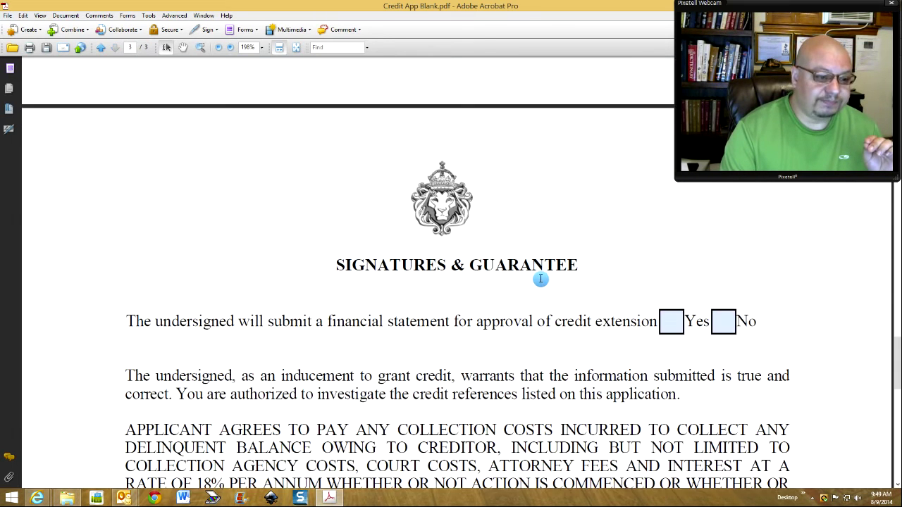
- Examine the XXXXXXX state placeholders in the agreement paragraph above the Signature line on page 3, highlighting each in turn
{"action": "scroll", "coordinate": [540, 279], "scroll_direction": "down", "scroll_amount": 1}
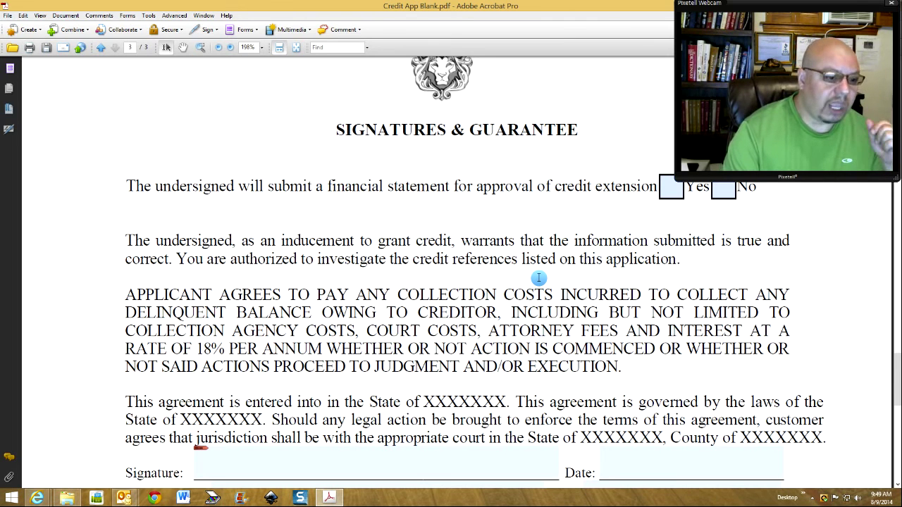
{"action": "scroll", "coordinate": [538, 278], "scroll_direction": "down", "scroll_amount": 1}
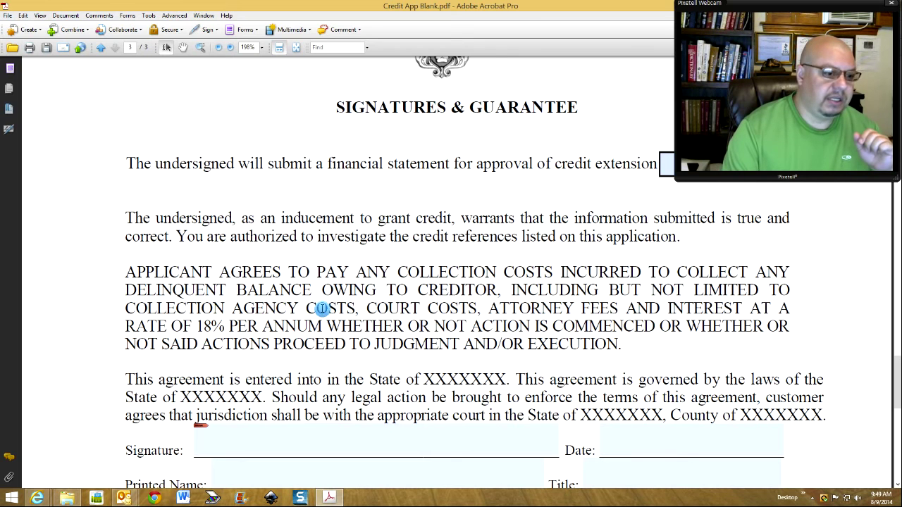
{"action": "left_click_drag", "start_coordinate": [504, 377], "coordinate": [424, 371]}
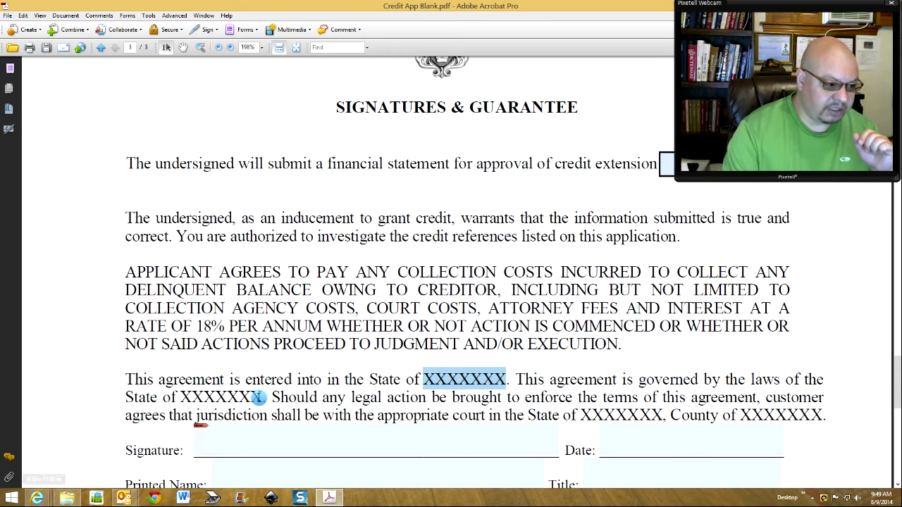
{"action": "left_click_drag", "start_coordinate": [260, 398], "coordinate": [192, 396]}
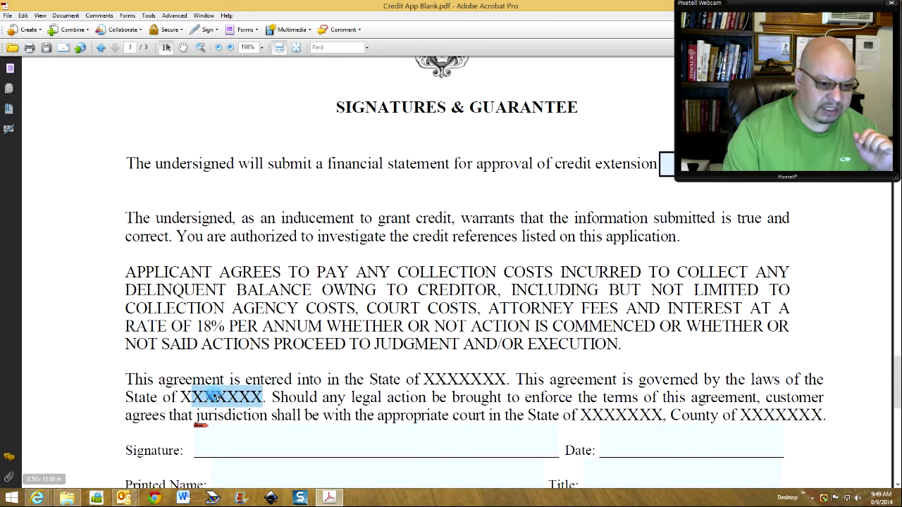
{"action": "left_click_drag", "start_coordinate": [657, 415], "coordinate": [579, 416]}
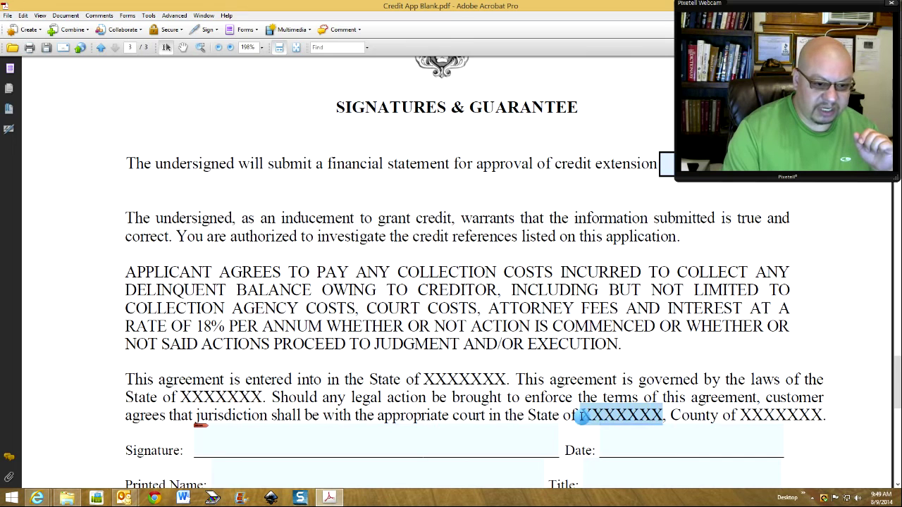
{"action": "left_click", "coordinate": [481, 417]}
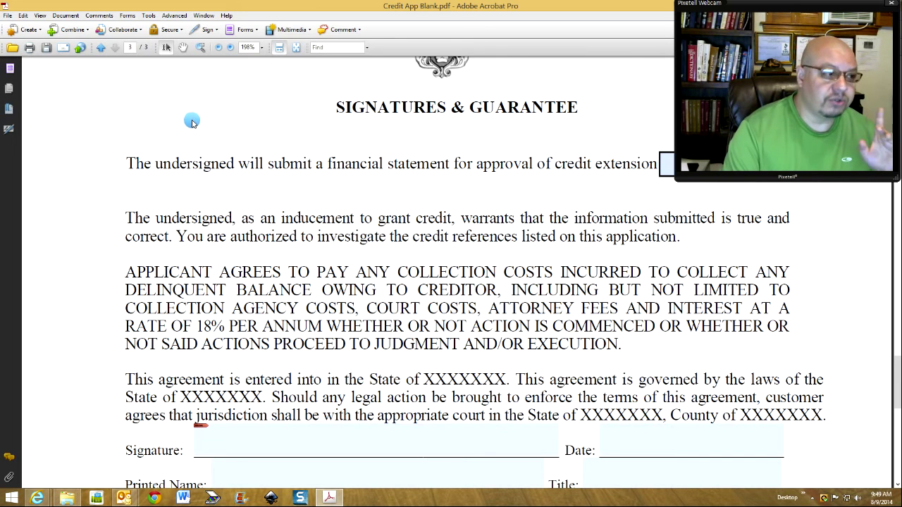
- With the TouchUp Text tool, replace the state placeholder in the agreement paragraph's first sentence with Louisiana
{"action": "left_click", "coordinate": [144, 17]}
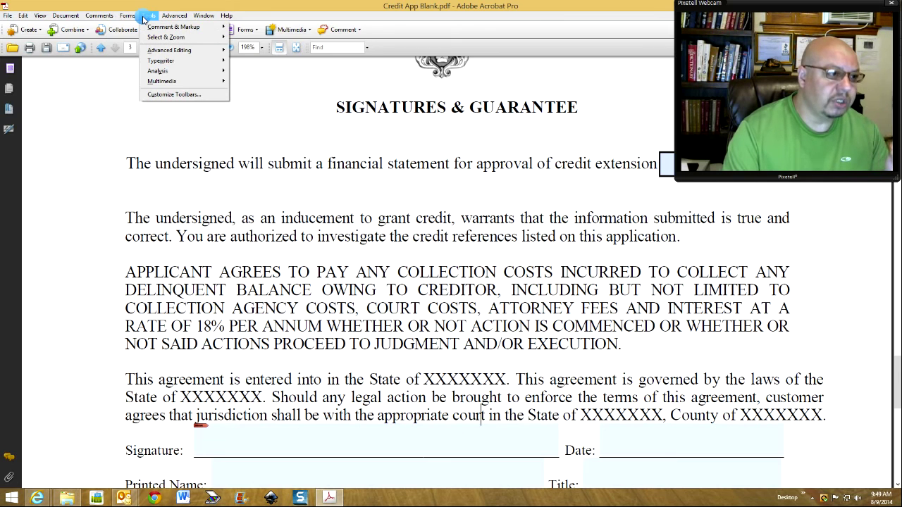
{"action": "mouse_move", "coordinate": [175, 53]}
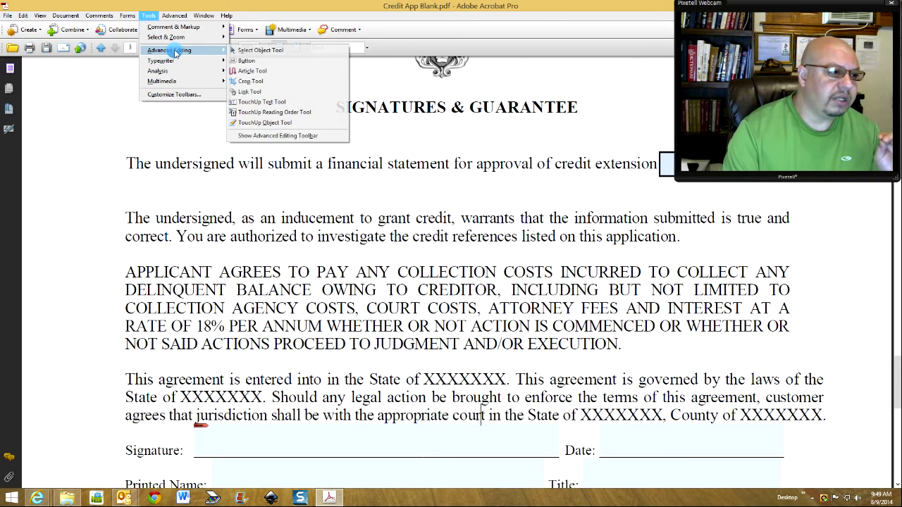
{"action": "left_click", "coordinate": [288, 104]}
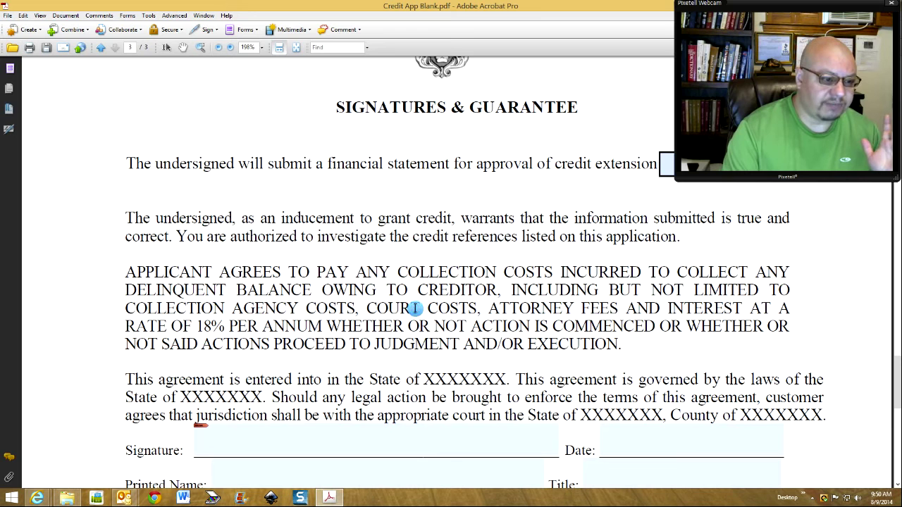
{"action": "left_click_drag", "start_coordinate": [506, 382], "coordinate": [427, 383]}
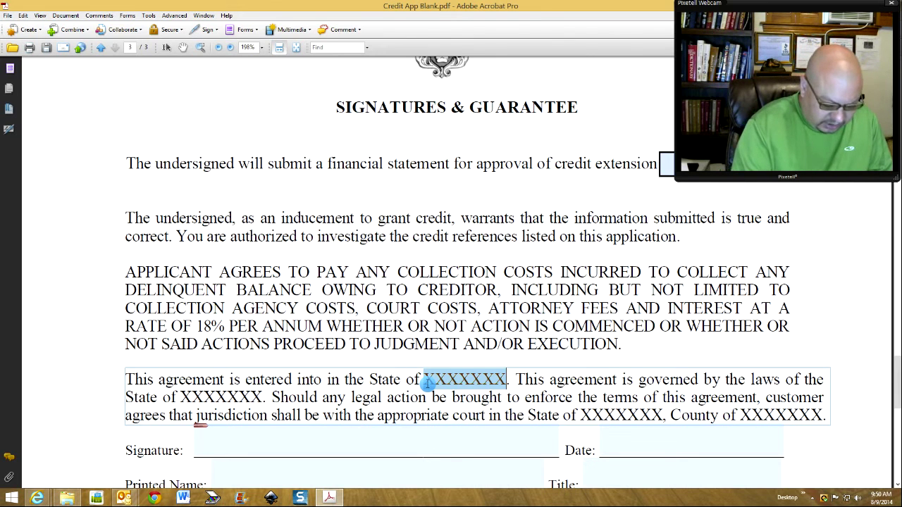
{"action": "type", "text": "Louisiana"}
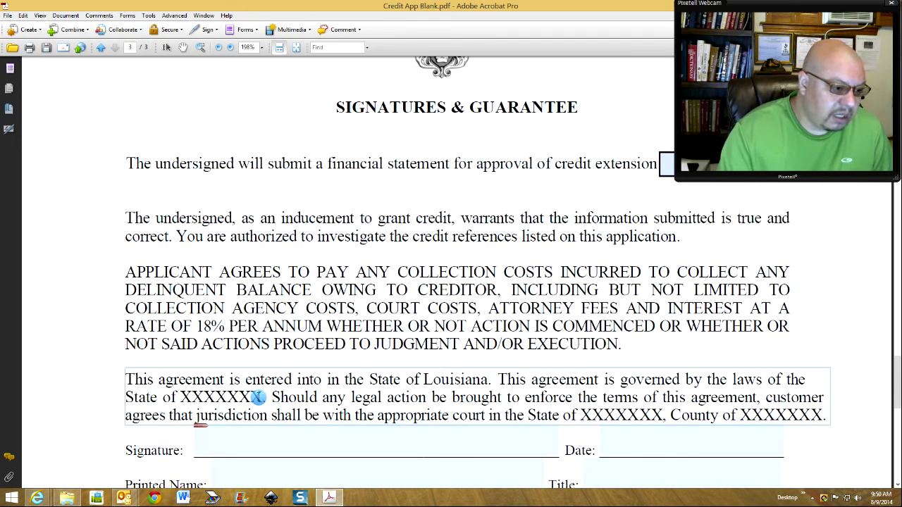
- Copy Louisiana over the two remaining state placeholders in the agreement paragraph, leaving the county placeholder alone
{"action": "left_click_drag", "start_coordinate": [258, 398], "coordinate": [179, 399]}
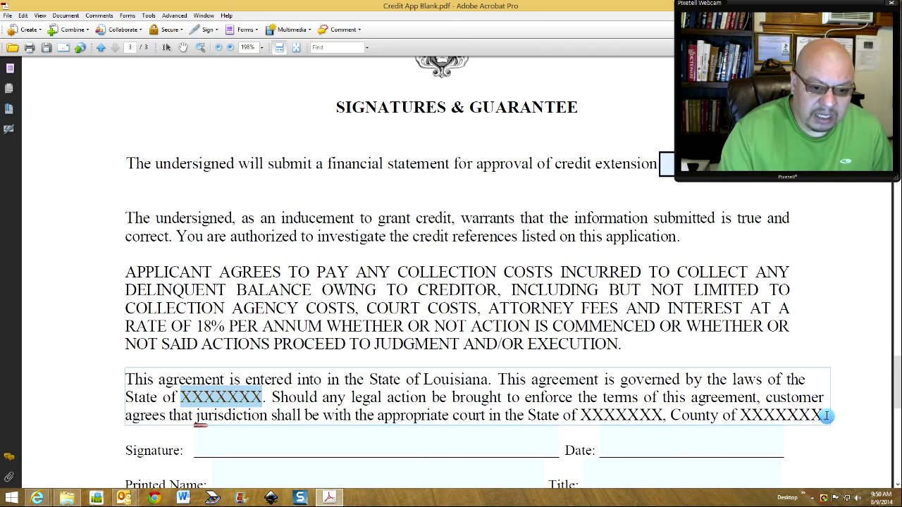
{"action": "left_click_drag", "start_coordinate": [664, 415], "coordinate": [579, 416]}
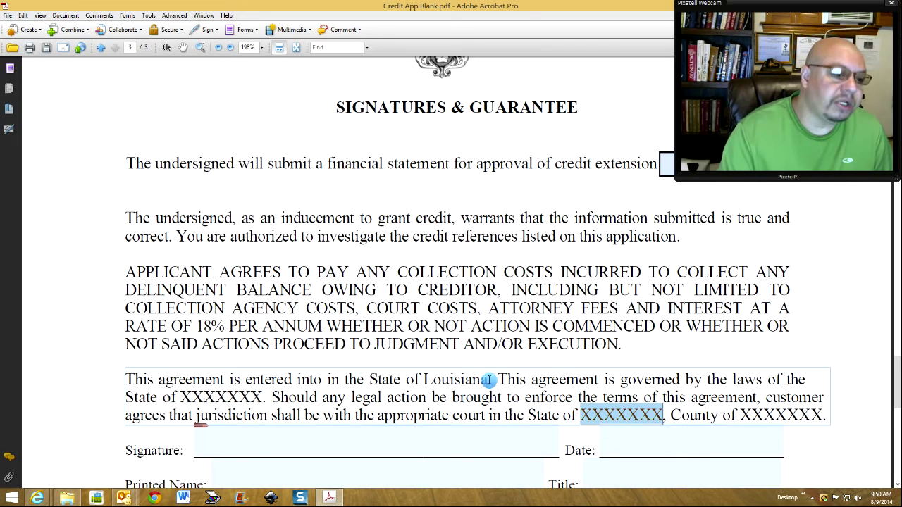
{"action": "left_click_drag", "start_coordinate": [486, 380], "coordinate": [426, 381]}
{"action": "key", "text": "ctrl+c"}
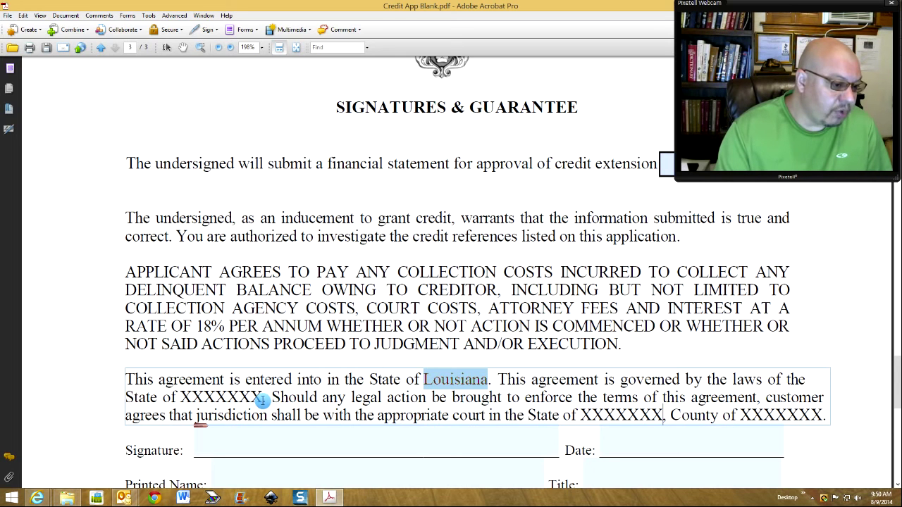
{"action": "left_click_drag", "start_coordinate": [262, 398], "coordinate": [184, 399]}
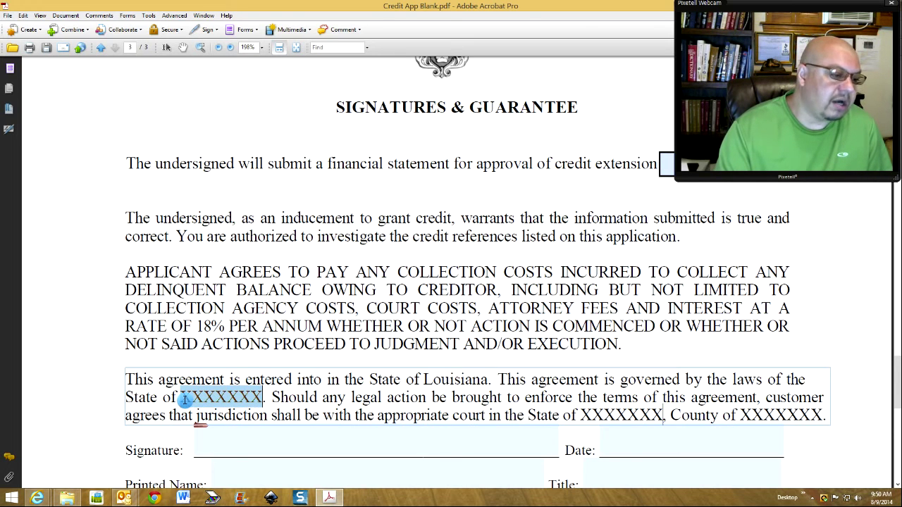
{"action": "key", "text": "ctrl+v"}
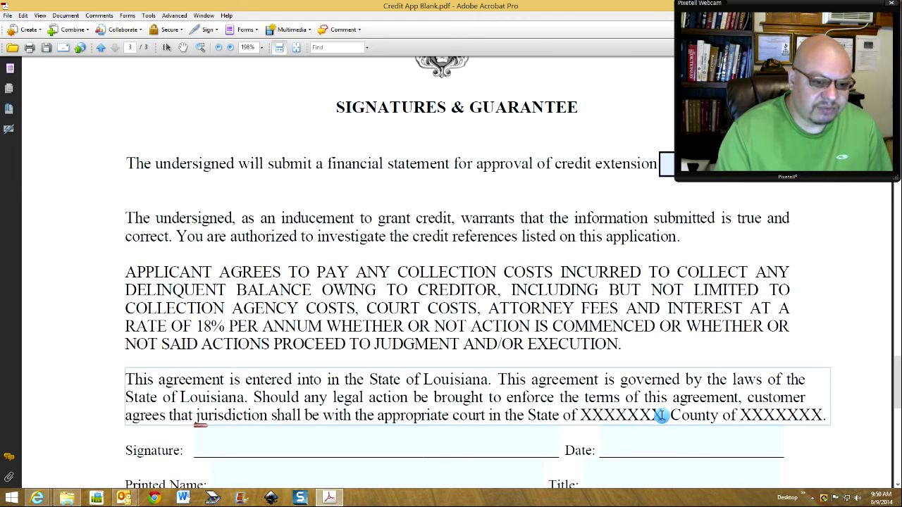
{"action": "left_click_drag", "start_coordinate": [662, 416], "coordinate": [580, 416]}
{"action": "key", "text": "ctrl+v"}
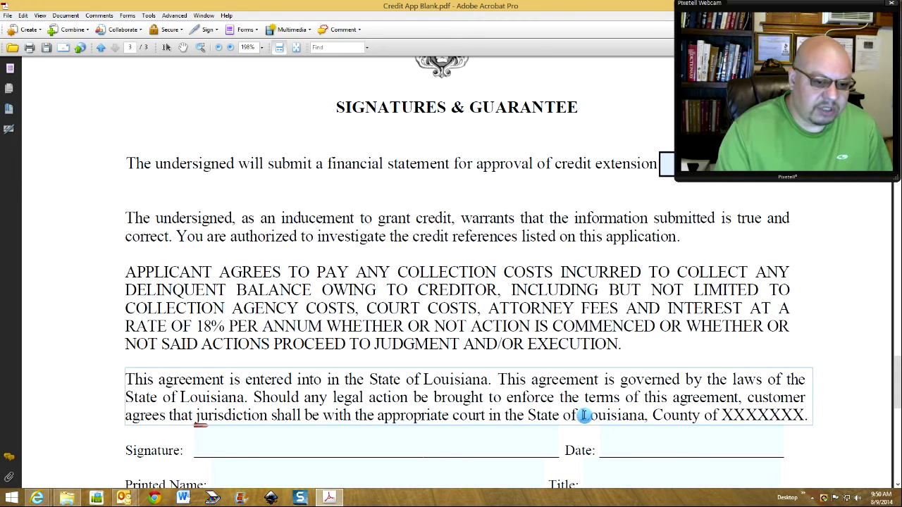
- Replace the county placeholder at the end of the agreement paragraph with Jefferson
{"action": "left_click_drag", "start_coordinate": [806, 416], "coordinate": [726, 416]}
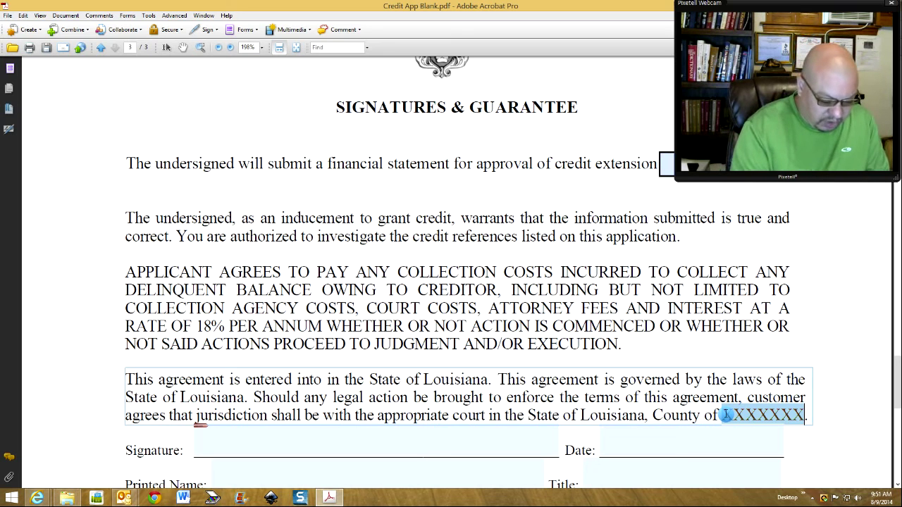
{"action": "type", "text": "Jeffer"}
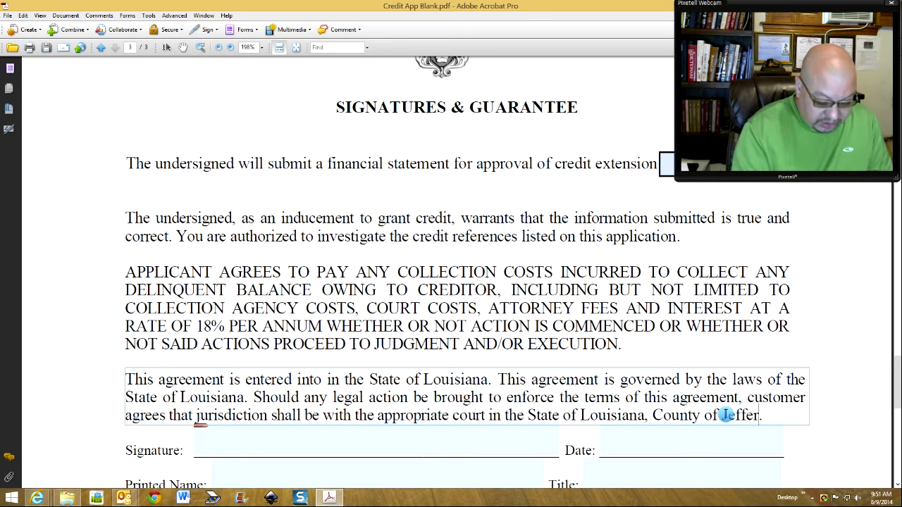
{"action": "type", "text": "son"}
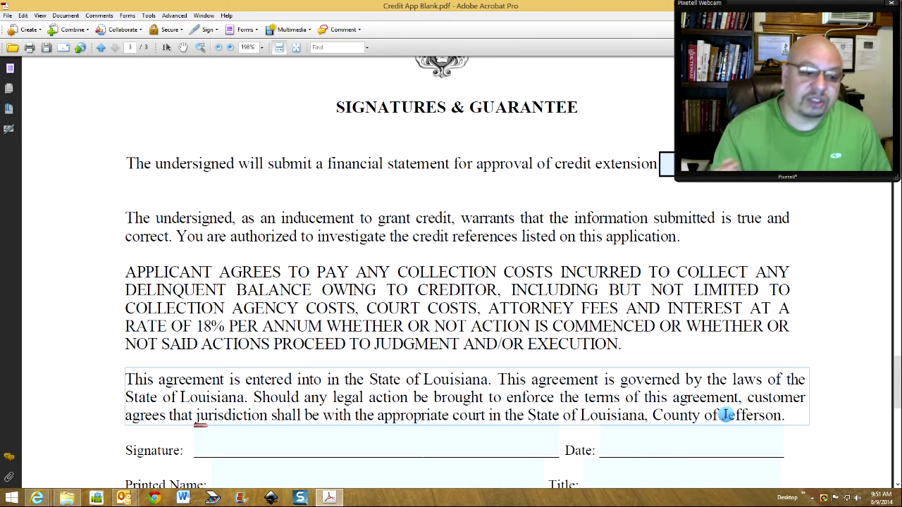
{"action": "left_click", "coordinate": [840, 328]}
- Replace the first company placeholder in the PERSONAL GUARANTEE paragraph, after "credit being extended by", with "Lions, Inc"
{"action": "scroll", "coordinate": [840, 328], "scroll_direction": "down", "scroll_amount": 4}
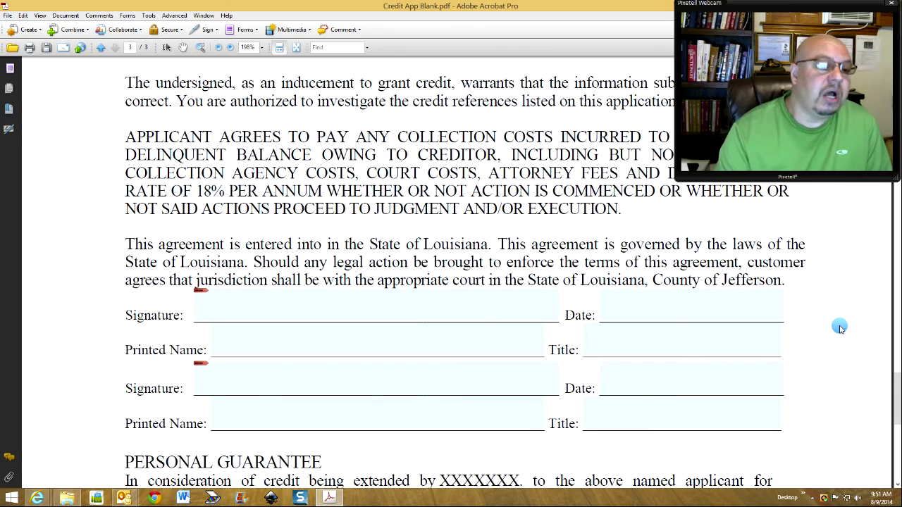
{"action": "scroll", "coordinate": [840, 328], "scroll_direction": "down", "scroll_amount": 1}
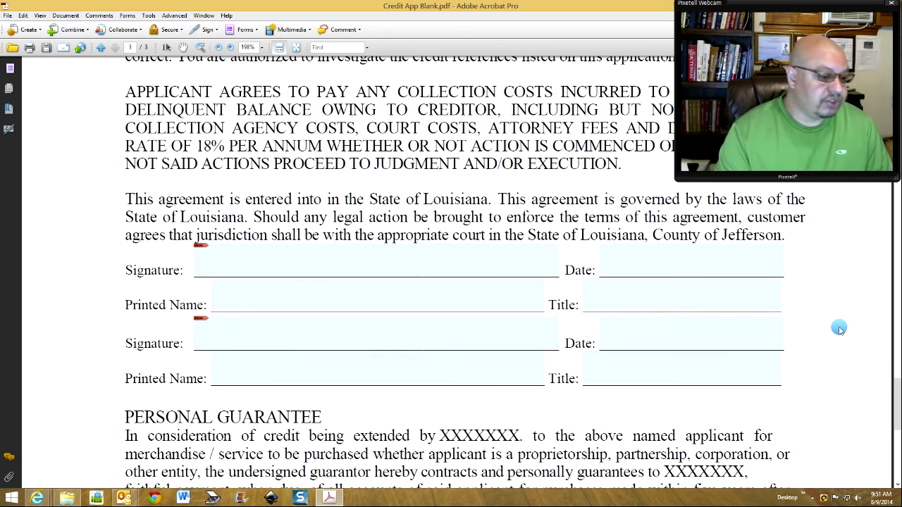
{"action": "scroll", "coordinate": [840, 328], "scroll_direction": "down", "scroll_amount": 3}
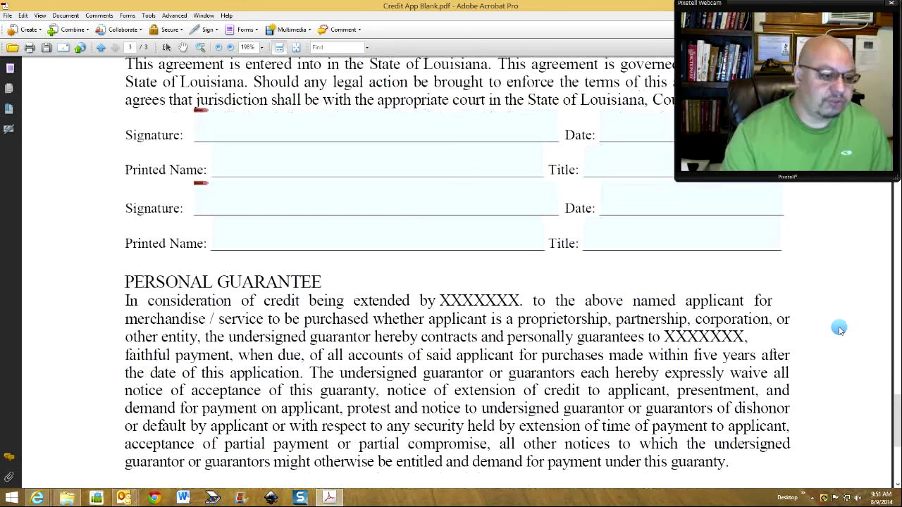
{"action": "left_click", "coordinate": [520, 301]}
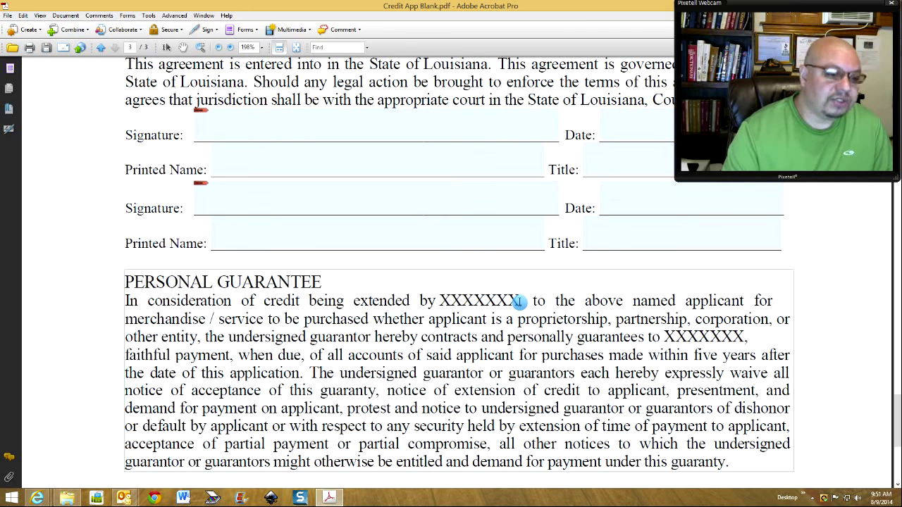
{"action": "left_click_drag", "start_coordinate": [520, 301], "coordinate": [442, 301]}
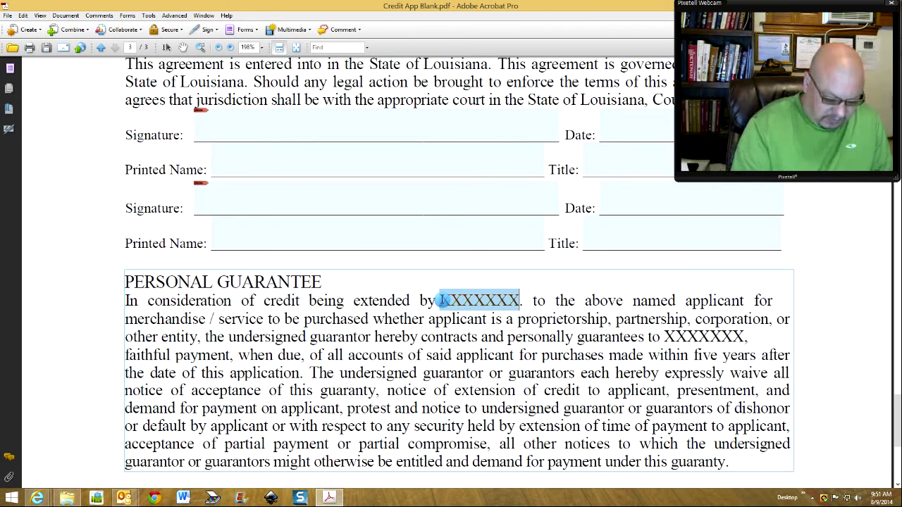
{"action": "type", "text": "Lions"}
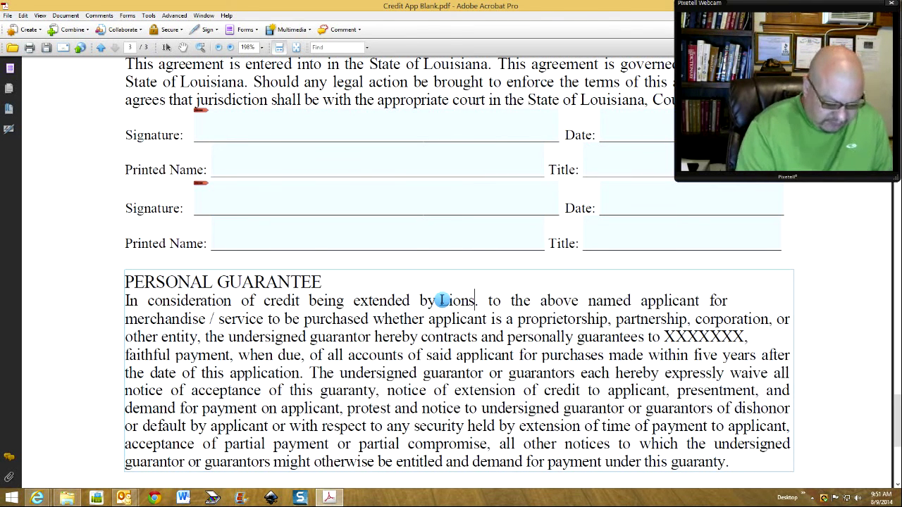
{"action": "type", "text": ", Inc"}
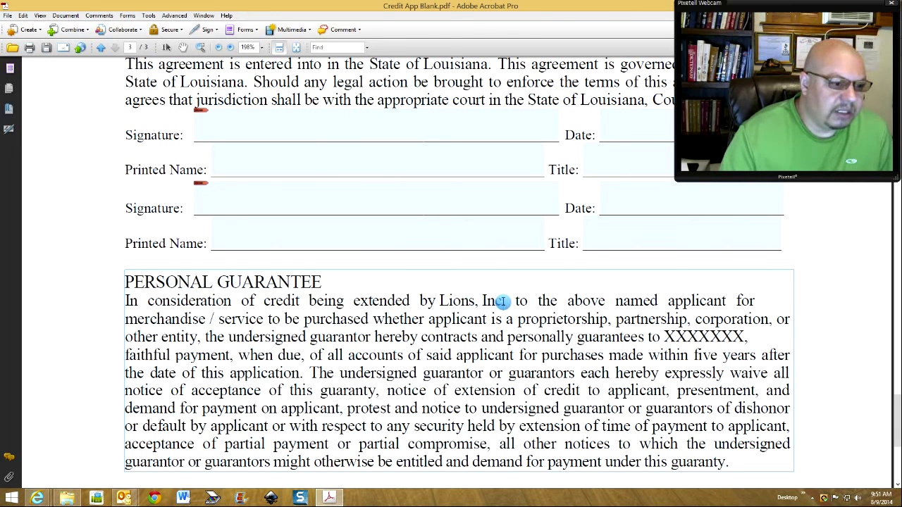
- Copy "Lions, Inc" over the second company placeholder in the PERSONAL GUARANTEE paragraph, after "personally guarantees to"
{"action": "left_click_drag", "start_coordinate": [503, 301], "coordinate": [439, 301]}
{"action": "key", "text": "ctrl+c"}
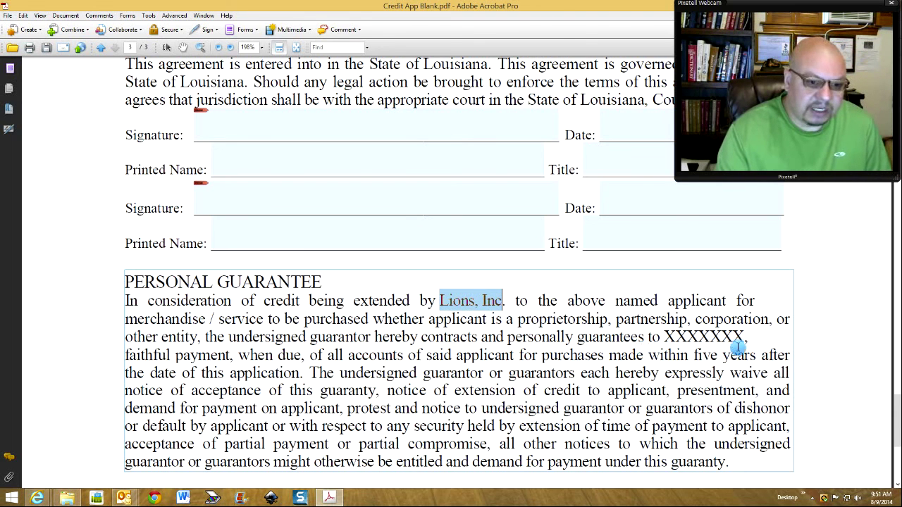
{"action": "left_click_drag", "start_coordinate": [745, 335], "coordinate": [665, 336]}
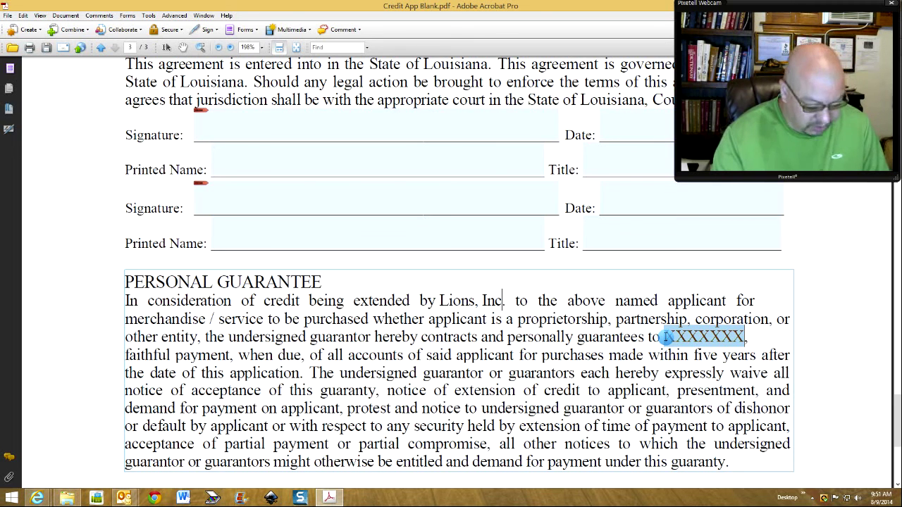
{"action": "key", "text": "ctrl+v"}
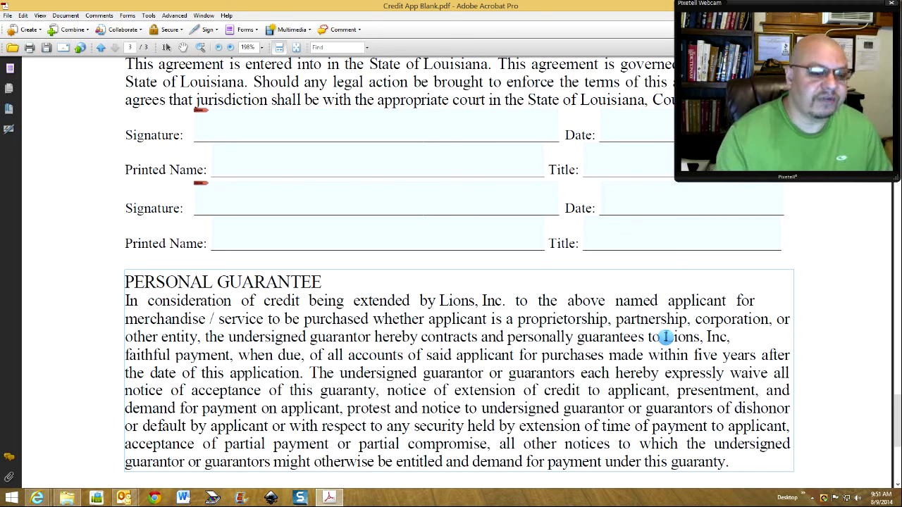
- Switch to the Lions and Associates website in Internet Explorer and copy the company name and contact line above the page's closing sentence
{"action": "scroll", "coordinate": [665, 337], "scroll_direction": "down", "scroll_amount": 2}
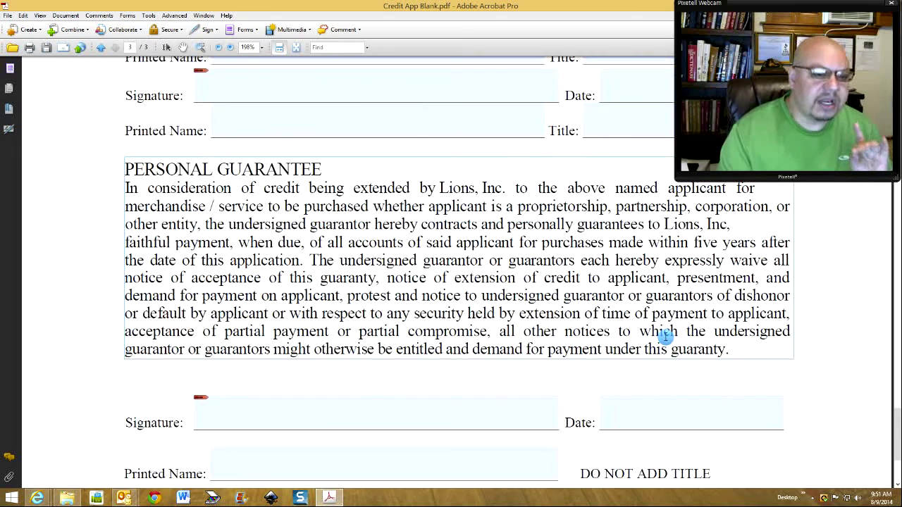
{"action": "scroll", "coordinate": [666, 339], "scroll_direction": "down", "scroll_amount": 3}
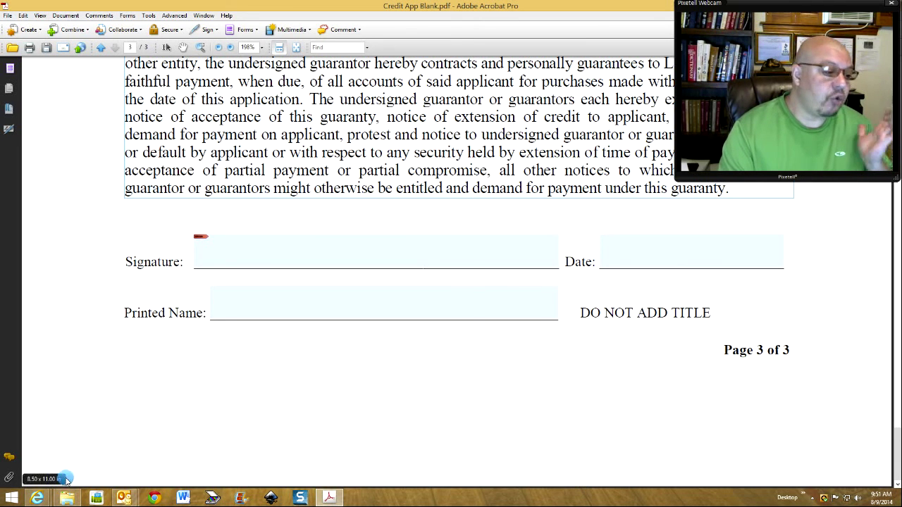
{"action": "left_click", "coordinate": [36, 498]}
{"action": "left_click", "coordinate": [152, 464]}
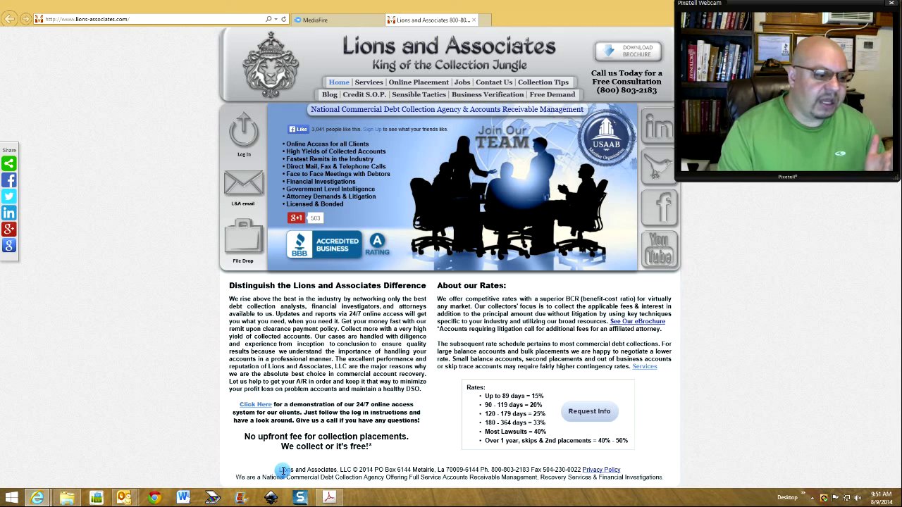
{"action": "left_click_drag", "start_coordinate": [279, 471], "coordinate": [577, 475]}
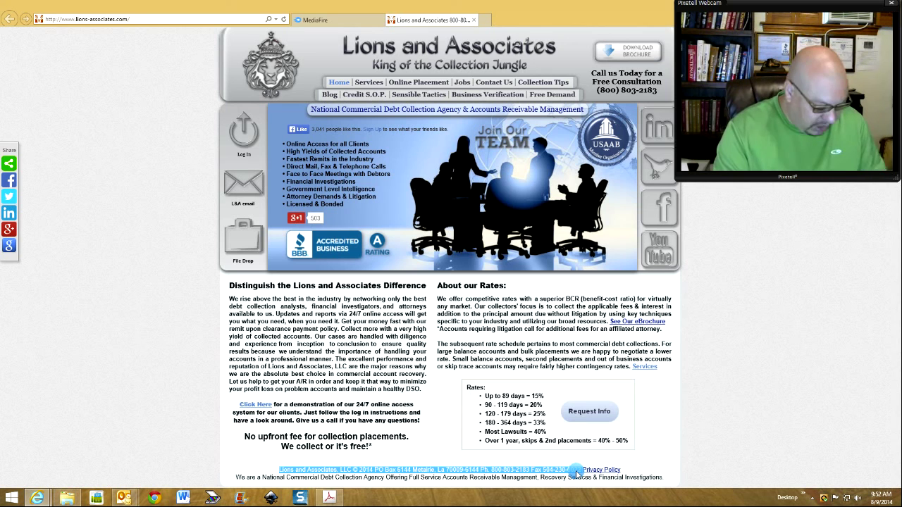
{"action": "right_click", "coordinate": [577, 474]}
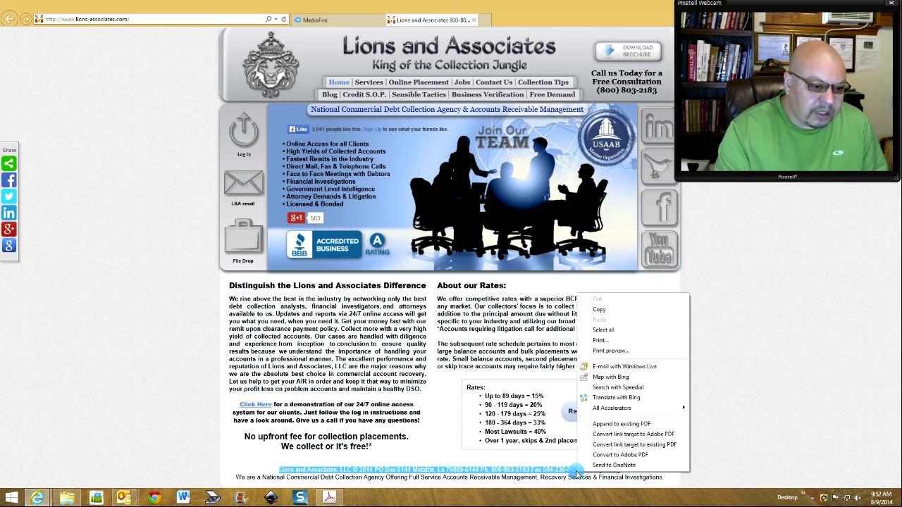
{"action": "left_click", "coordinate": [613, 310]}
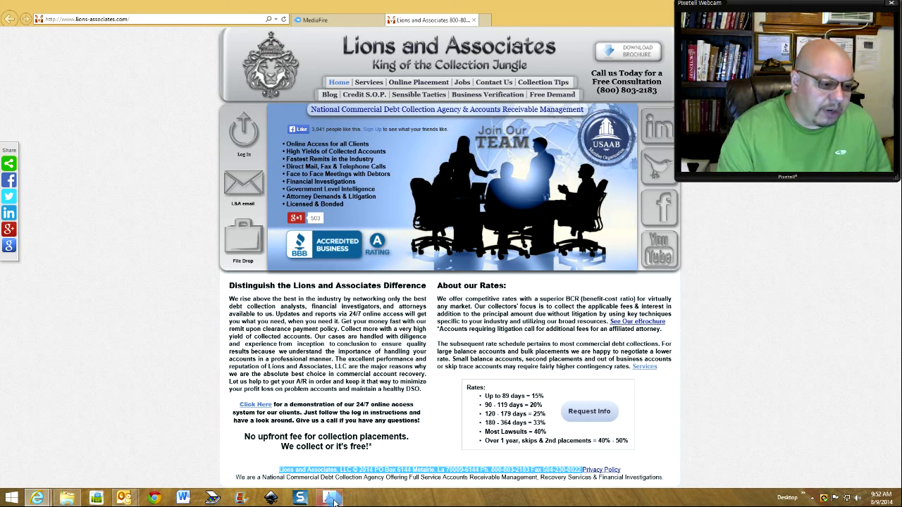
- Back in Acrobat, add a header and footer with the copied company name and contact line as the center footer text
{"action": "left_click", "coordinate": [333, 499]}
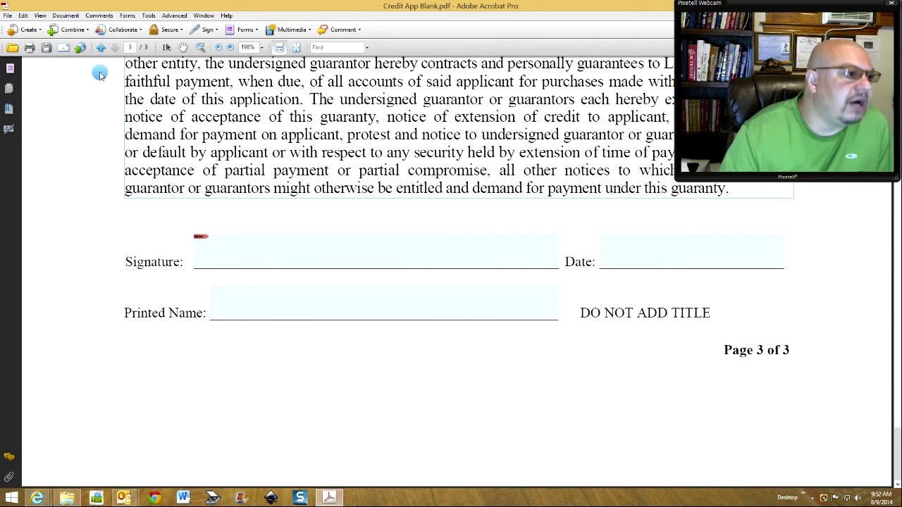
{"action": "left_click", "coordinate": [68, 20]}
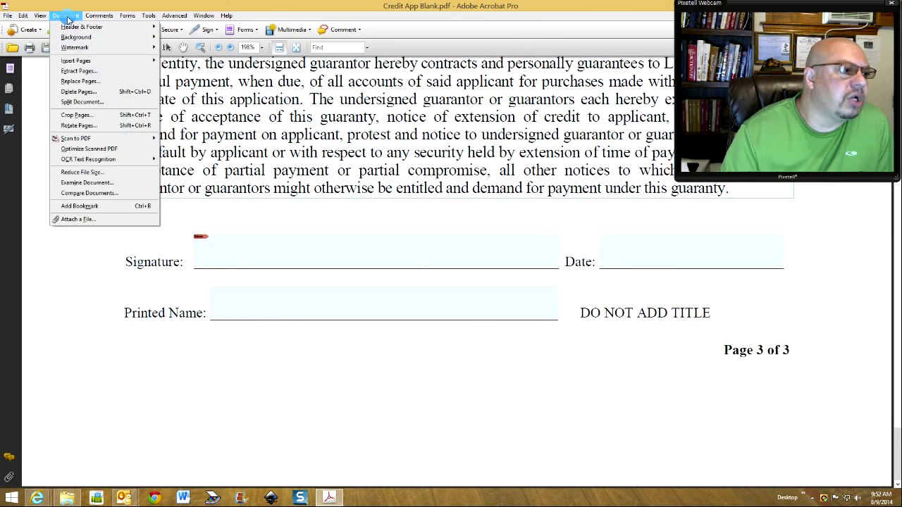
{"action": "mouse_move", "coordinate": [81, 27]}
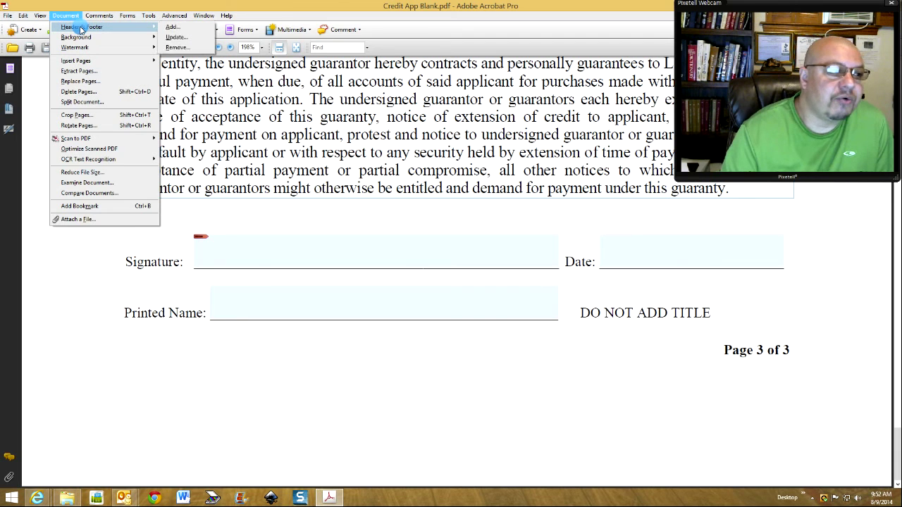
{"action": "left_click", "coordinate": [170, 28]}
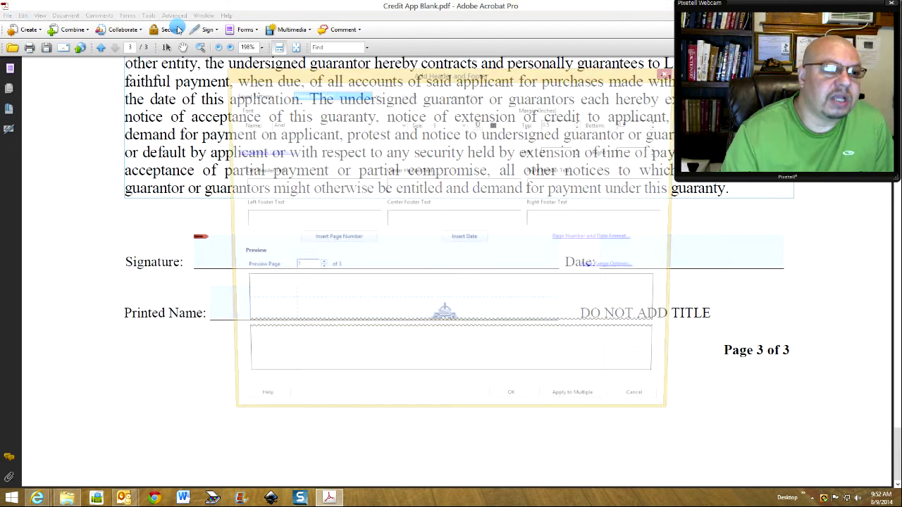
{"action": "left_click", "coordinate": [416, 220]}
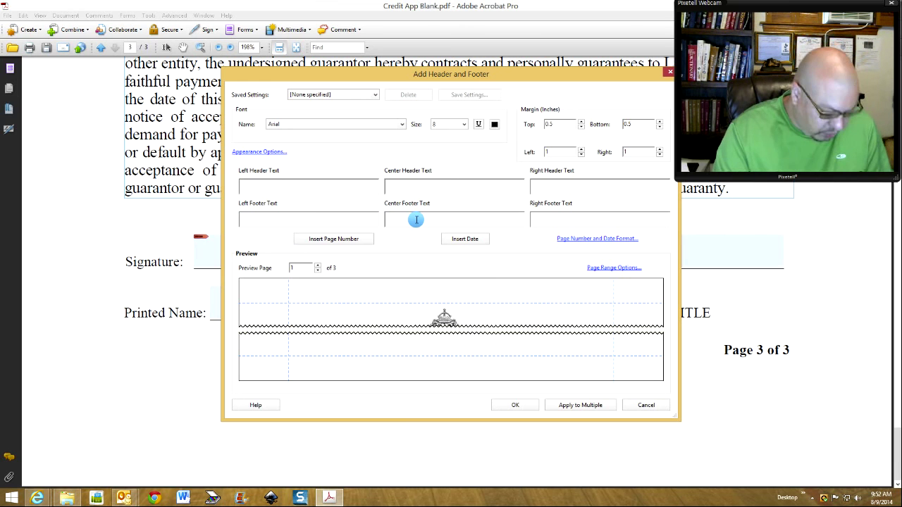
{"action": "key", "text": "ctrl+v"}
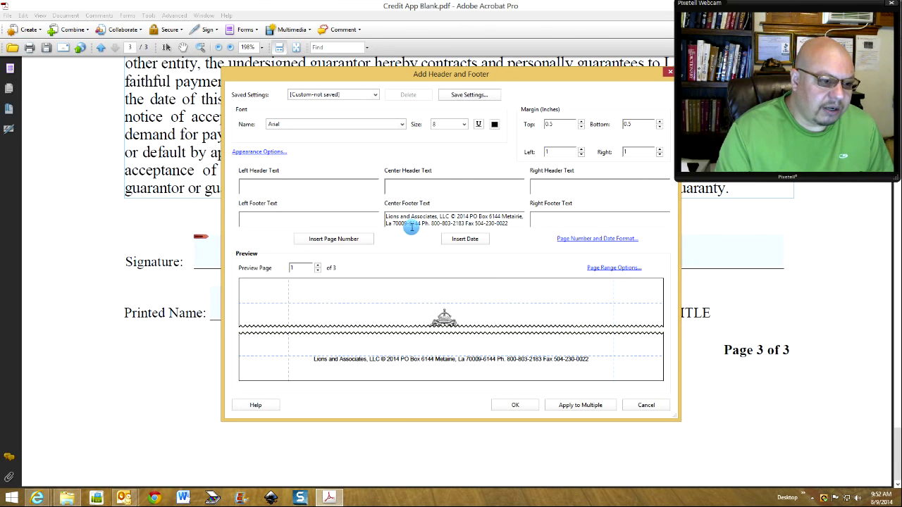
{"action": "left_click", "coordinate": [511, 406]}
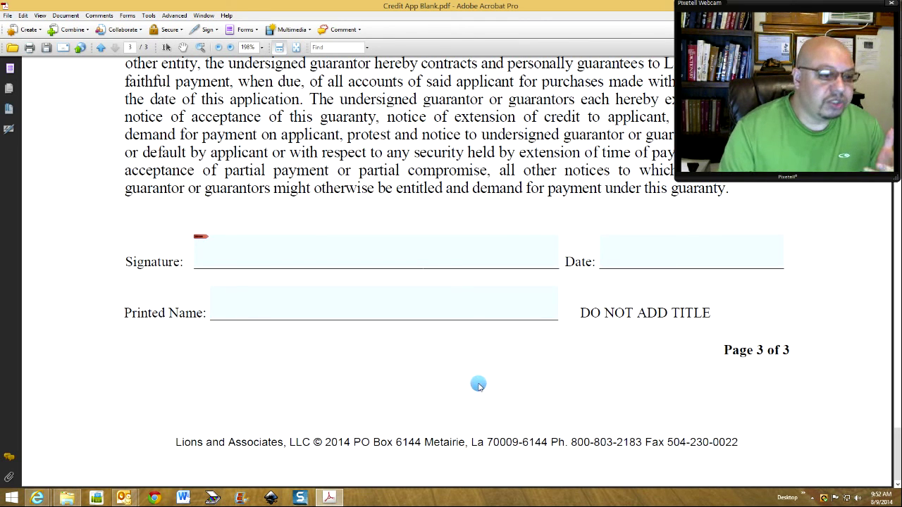
- Save the customised application as a new PDF named "Lions Credit App" in the Misc Docs folder
{"action": "left_click", "coordinate": [7, 16]}
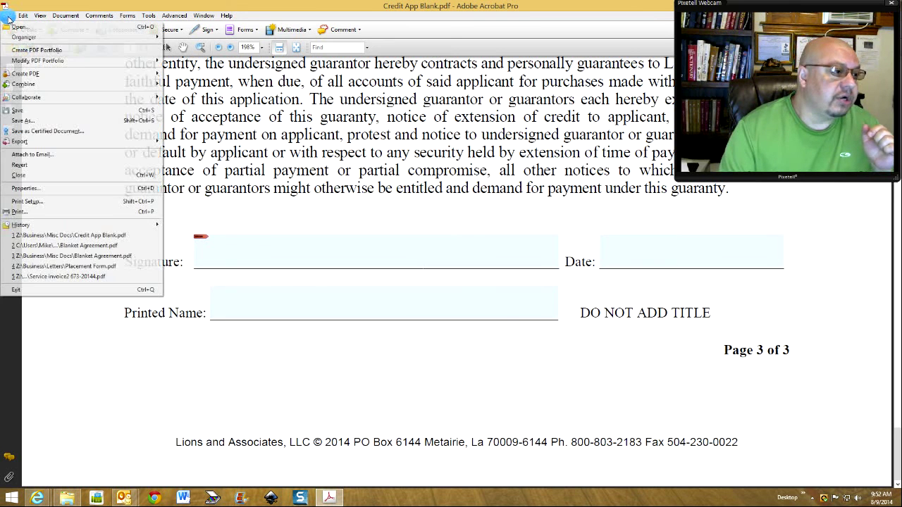
{"action": "left_click", "coordinate": [45, 122]}
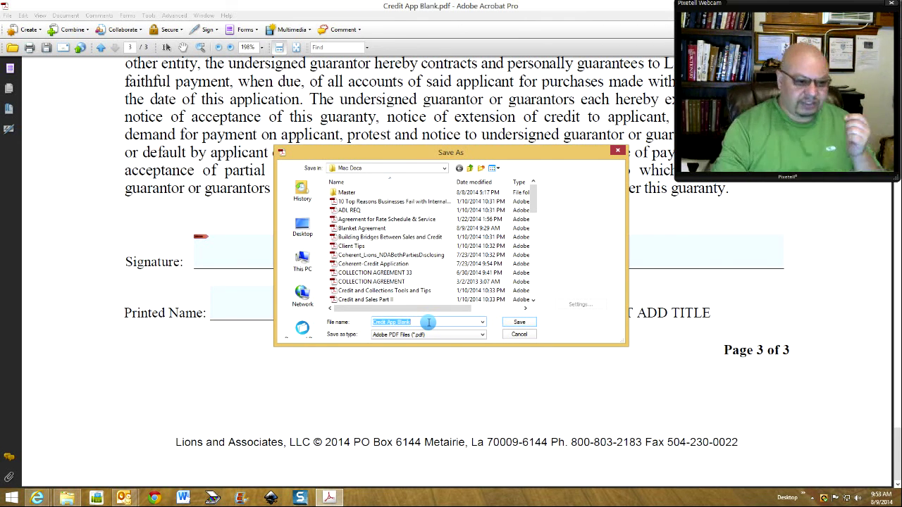
{"action": "left_click", "coordinate": [519, 335]}
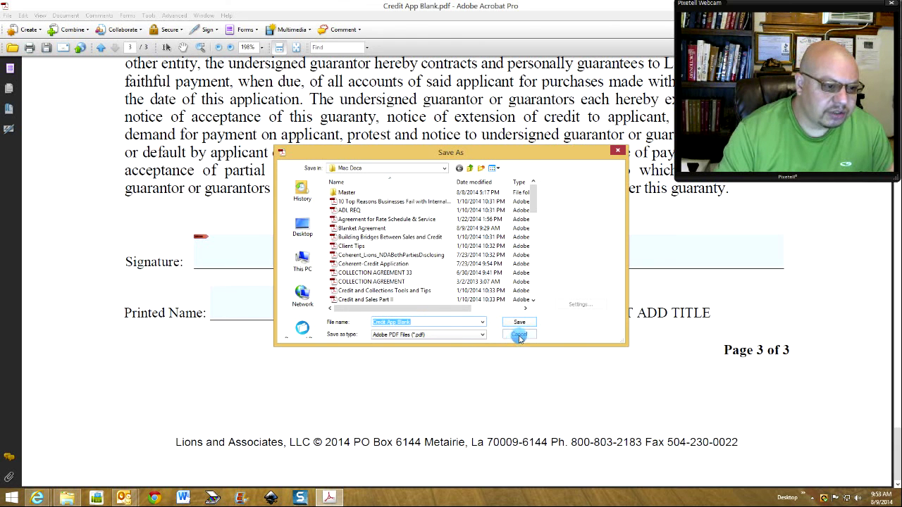
{"action": "left_click", "coordinate": [374, 323]}
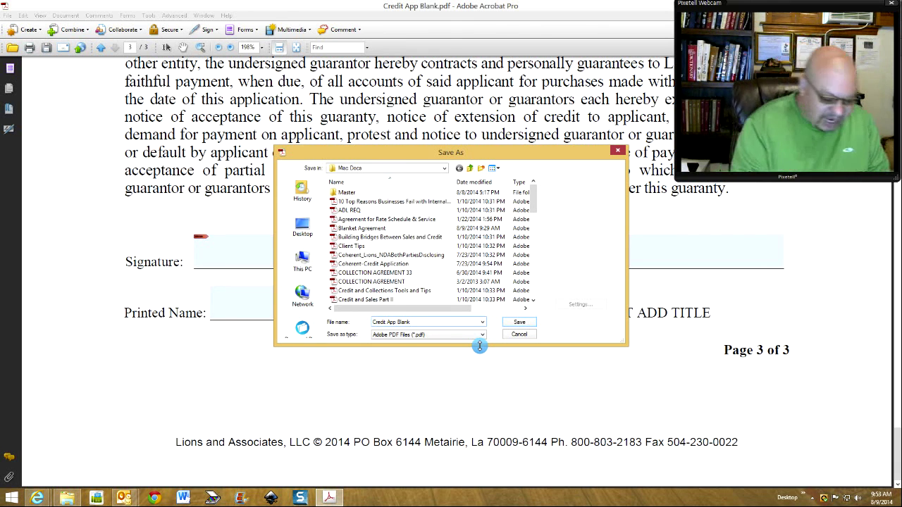
{"action": "type", "text": "Lions"}
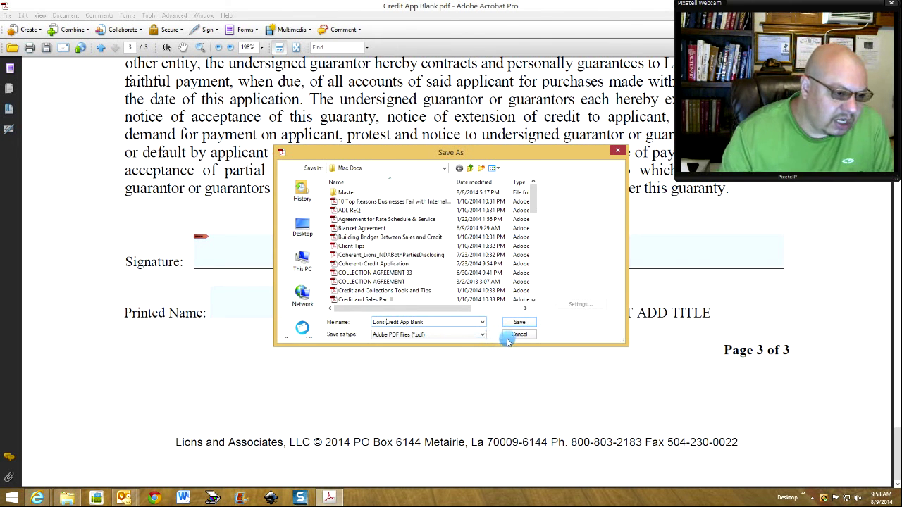
{"action": "key", "text": "BackSpace"}
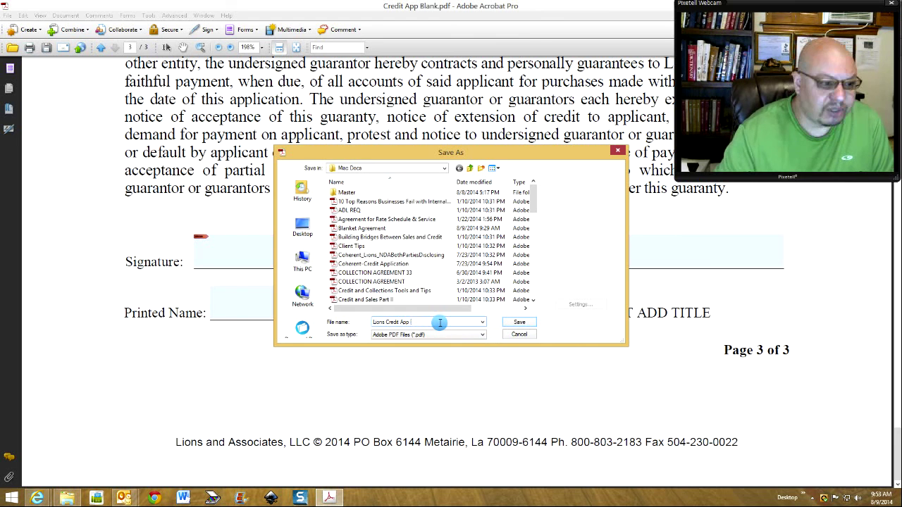
{"action": "left_click", "coordinate": [521, 324]}
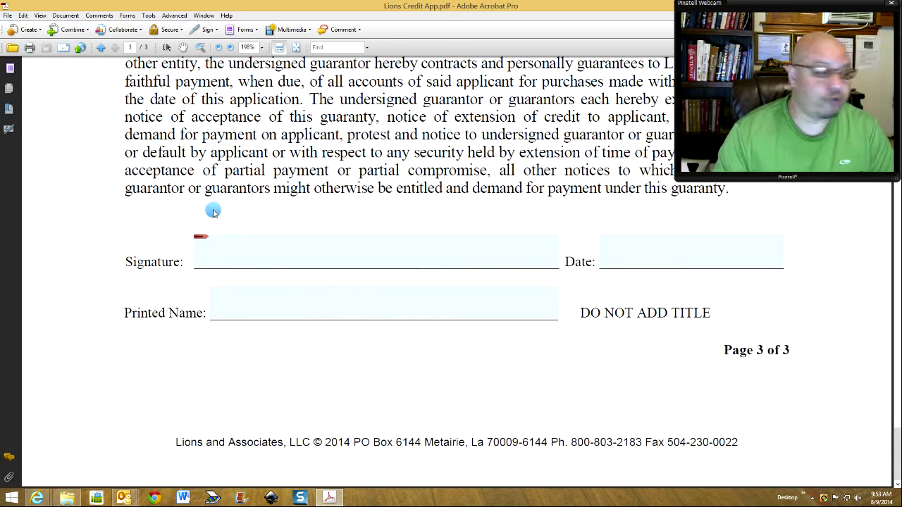
- Reduce the PDF's file size with the existing Acrobat compatibility retained, overwriting "Lions Credit App" in the Misc Docs folder
{"action": "left_click", "coordinate": [77, 16]}
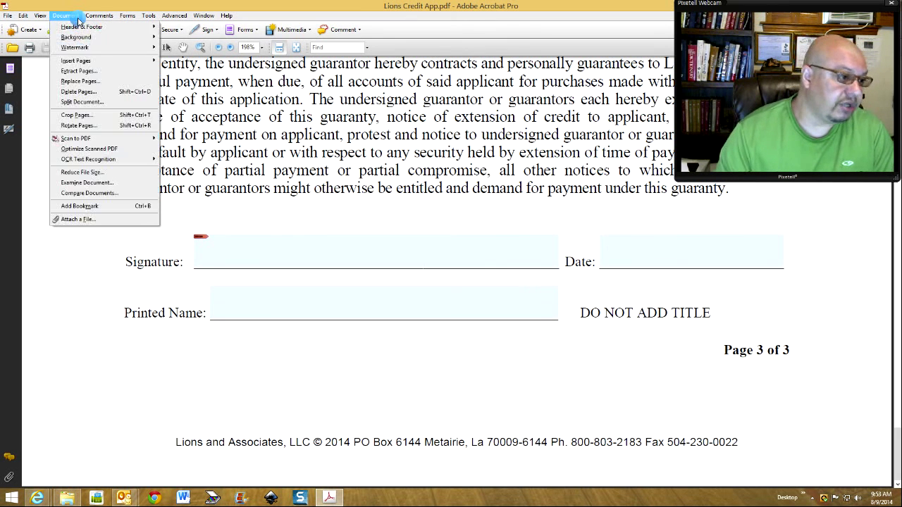
{"action": "left_click", "coordinate": [84, 173]}
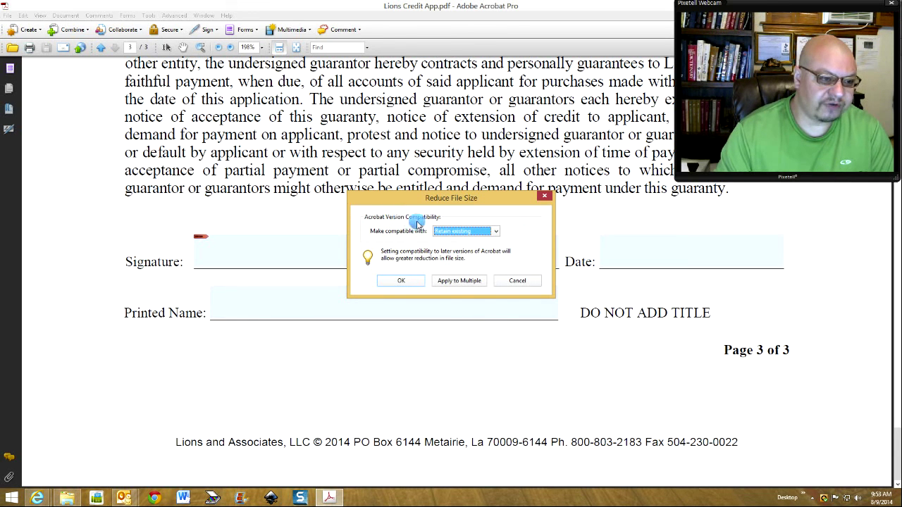
{"action": "left_click", "coordinate": [465, 233]}
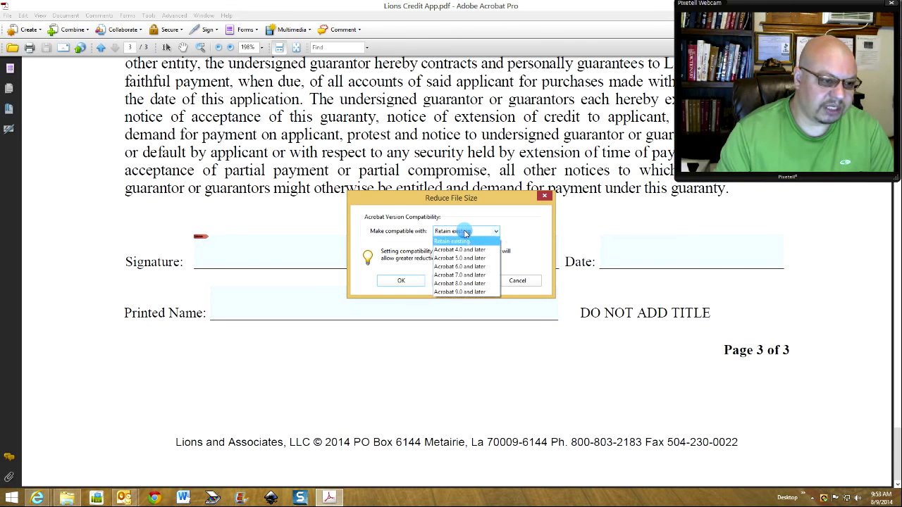
{"action": "left_click", "coordinate": [519, 222]}
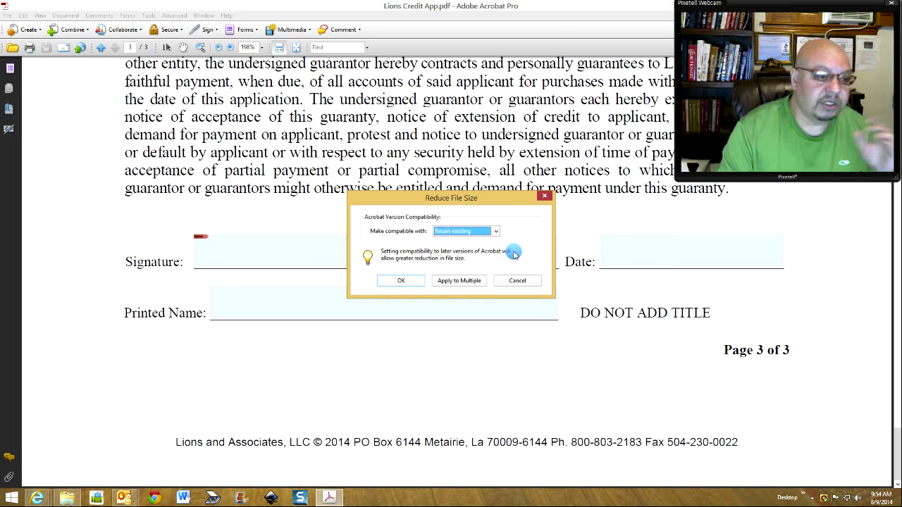
{"action": "left_click", "coordinate": [401, 281]}
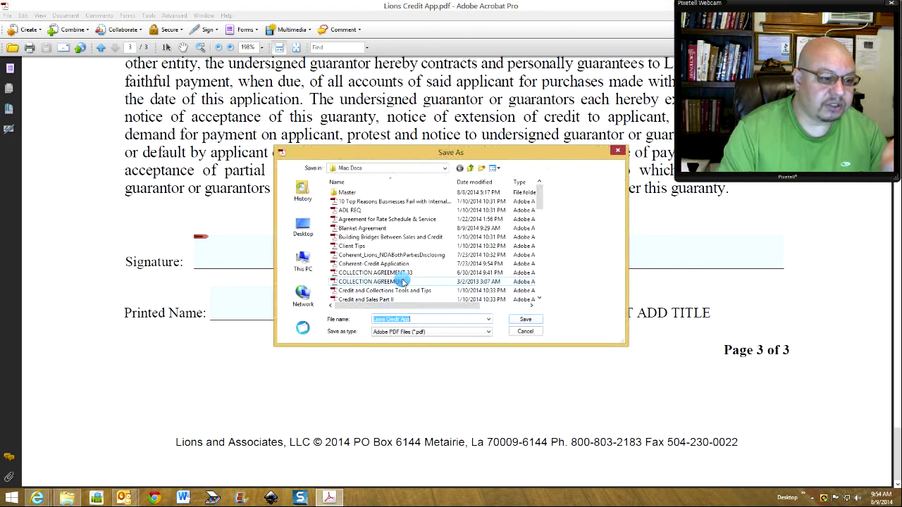
{"action": "left_click", "coordinate": [527, 321]}
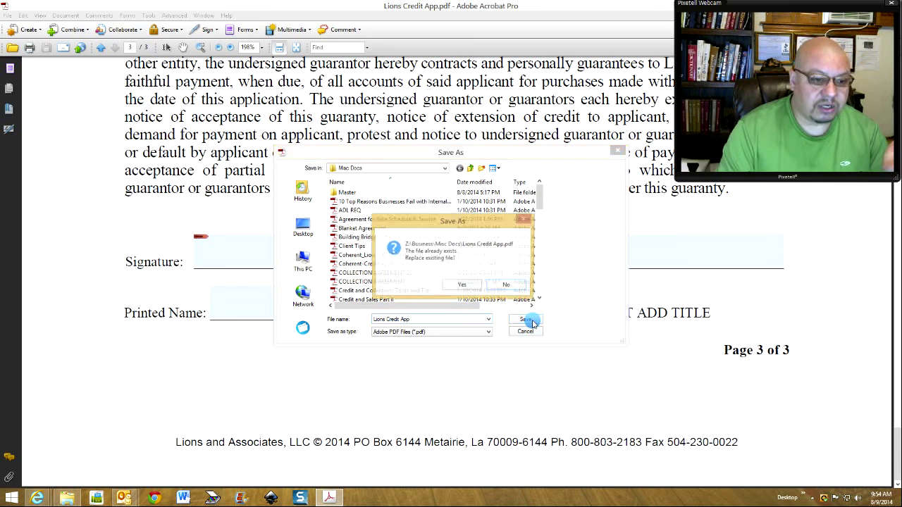
{"action": "left_click", "coordinate": [463, 287]}
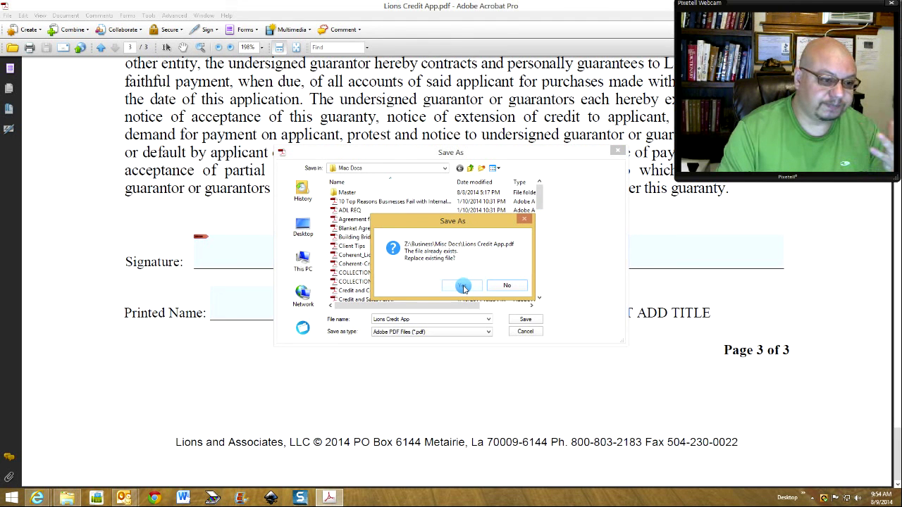
{"action": "left_click", "coordinate": [463, 286]}
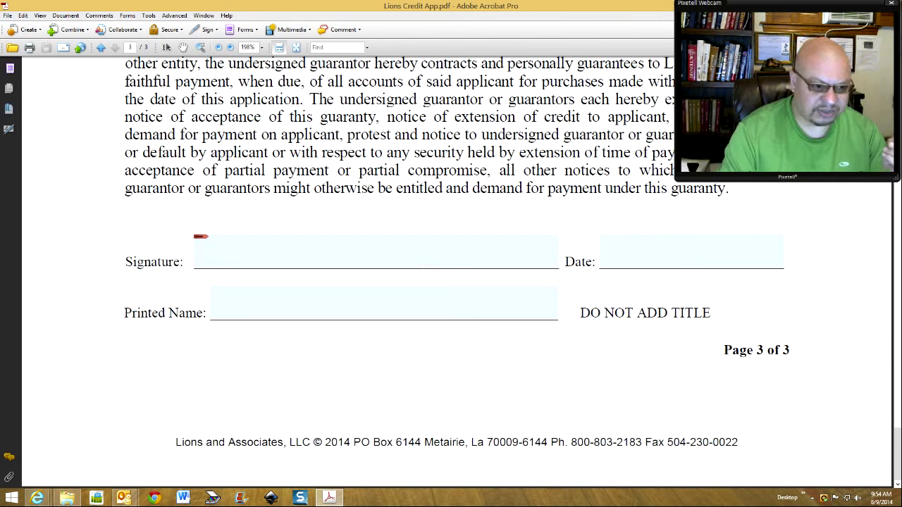
- Review the finished application from page 3 back to page 1, checking the logo, company name and contact footer on each page
{"action": "key", "text": "alt+Tab"}
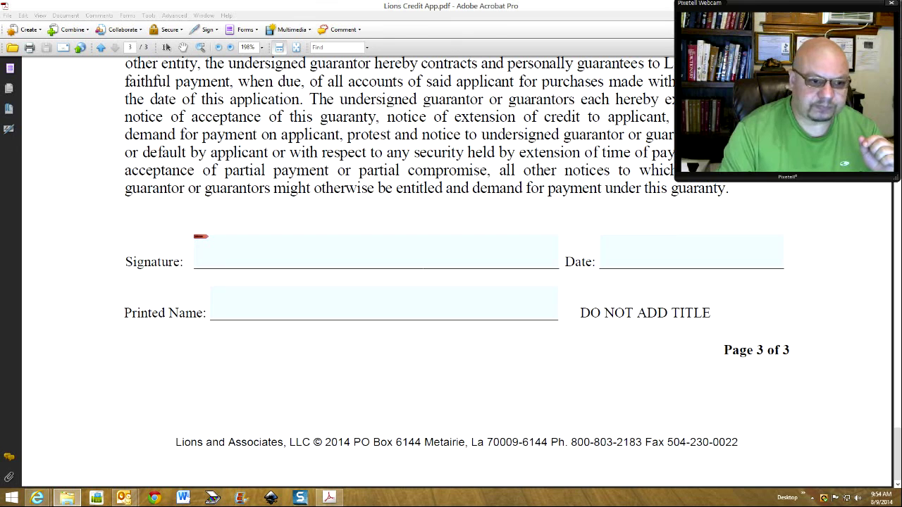
{"action": "left_click", "coordinate": [702, 389]}
{"action": "scroll", "coordinate": [701, 392], "scroll_direction": "up", "scroll_amount": 3}
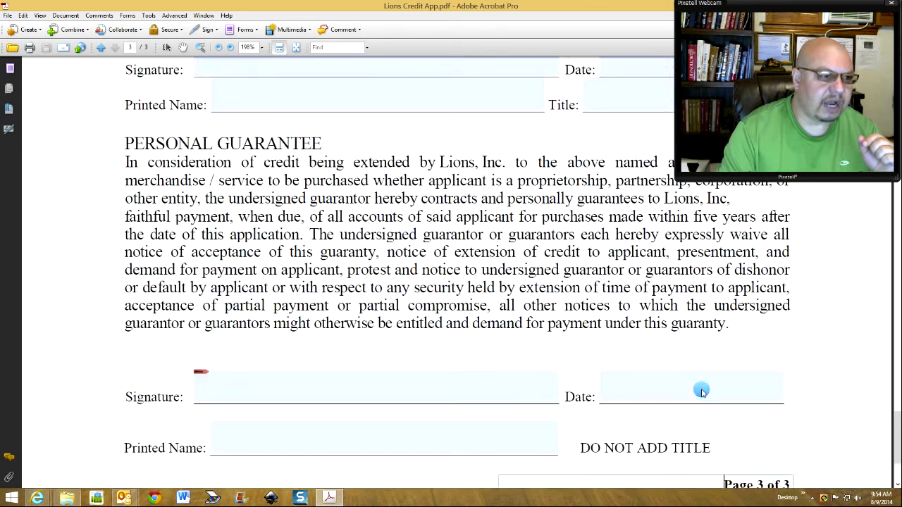
{"action": "scroll", "coordinate": [701, 392], "scroll_direction": "up", "scroll_amount": 15}
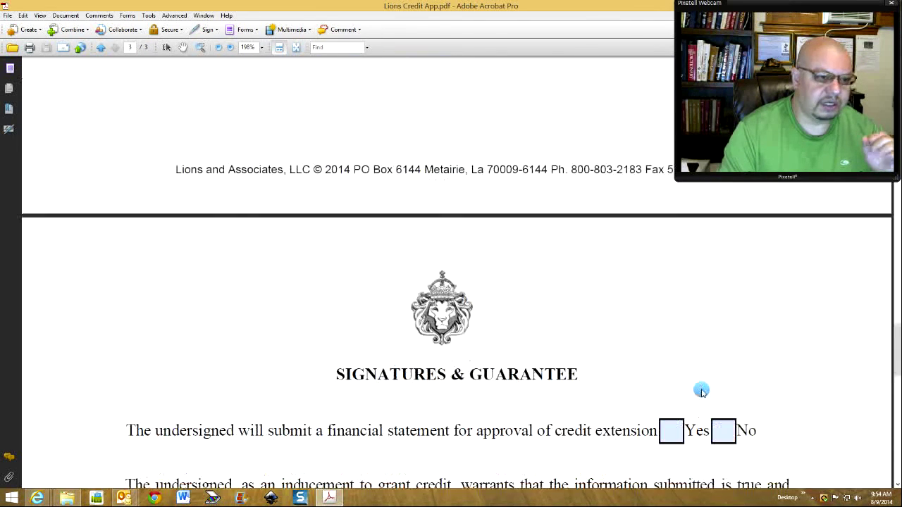
{"action": "scroll", "coordinate": [702, 392], "scroll_direction": "up", "scroll_amount": 10}
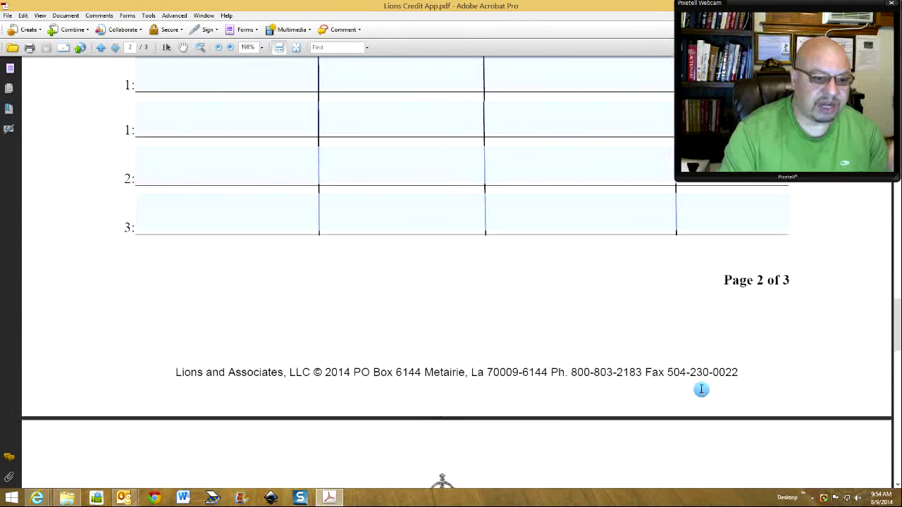
{"action": "scroll", "coordinate": [701, 392], "scroll_direction": "up", "scroll_amount": 10}
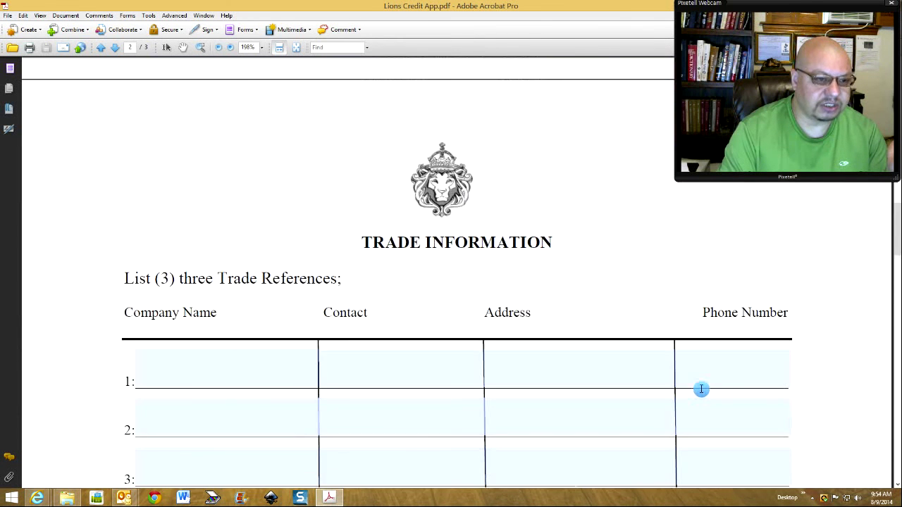
{"action": "scroll", "coordinate": [701, 392], "scroll_direction": "up", "scroll_amount": 10}
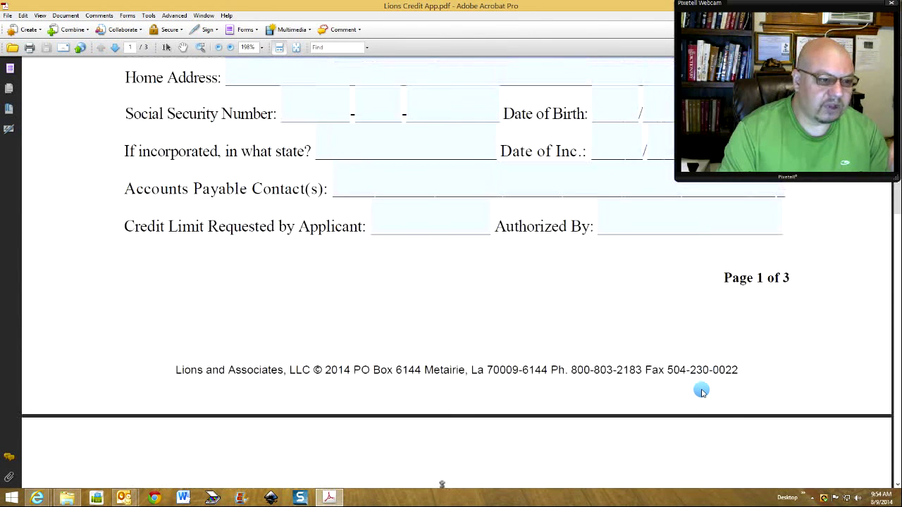
{"action": "scroll", "coordinate": [701, 392], "scroll_direction": "up", "scroll_amount": 10}
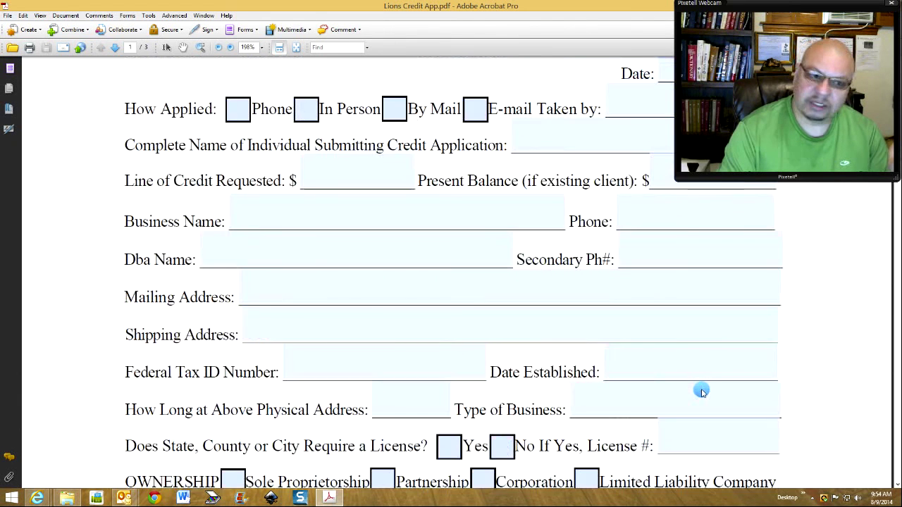